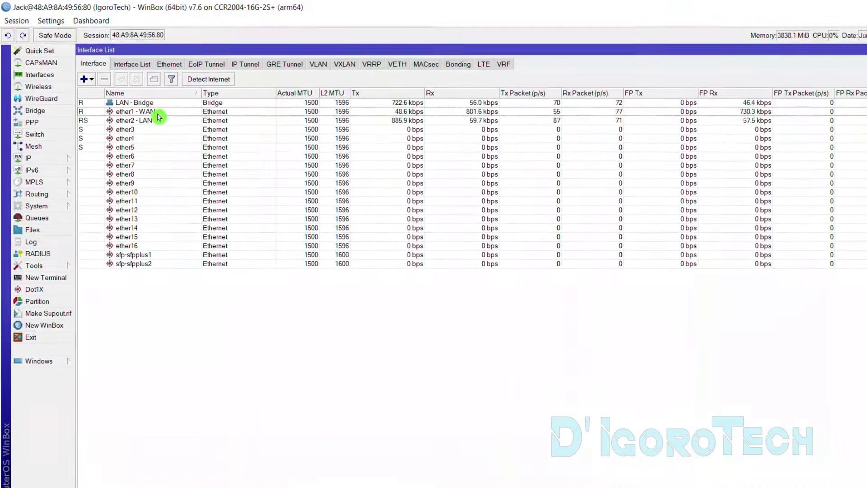
Review the ether1 - WAN, LAN - Bridge and ether2–ether5 ports in the interface list.
left_click(142, 103)
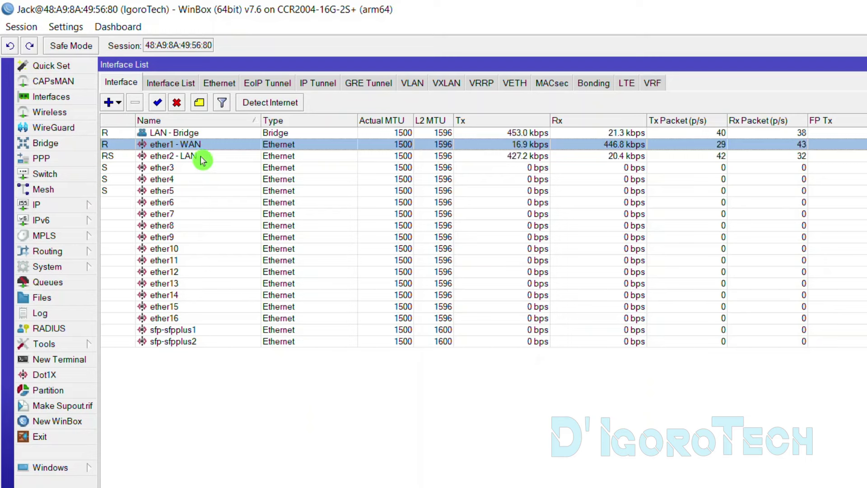
left_click(186, 133)
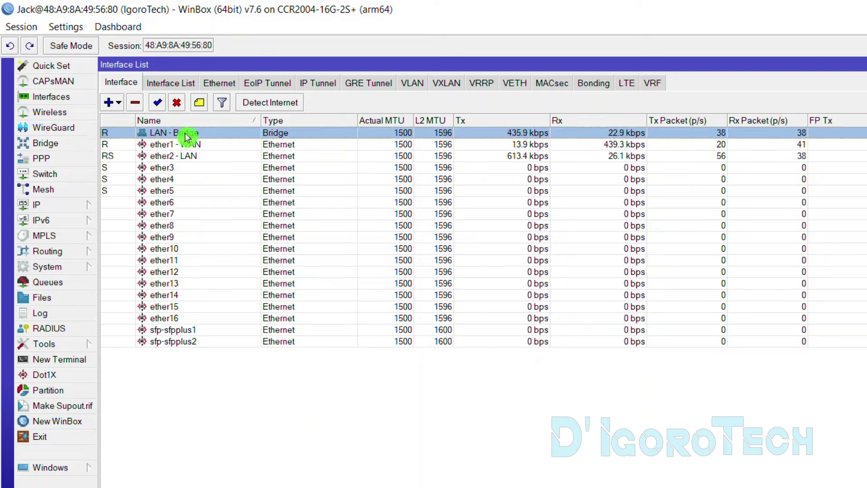
left_click(188, 156)
left_click(187, 168)
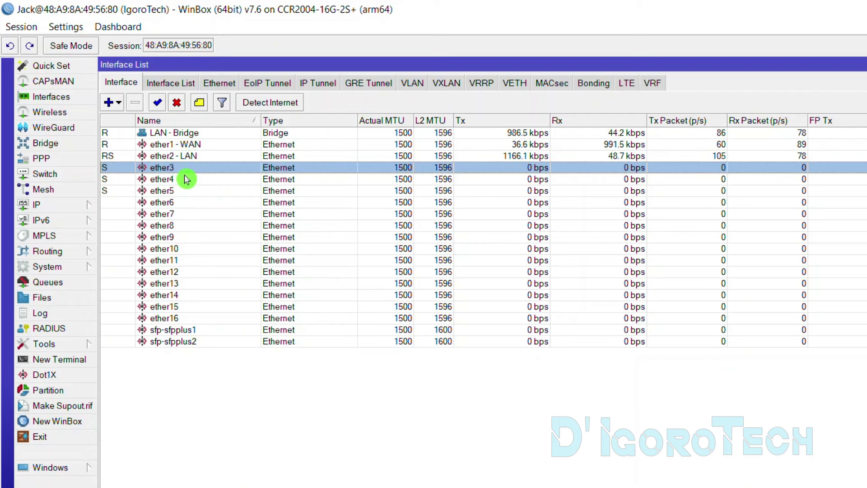
left_click(187, 179)
left_click(192, 192)
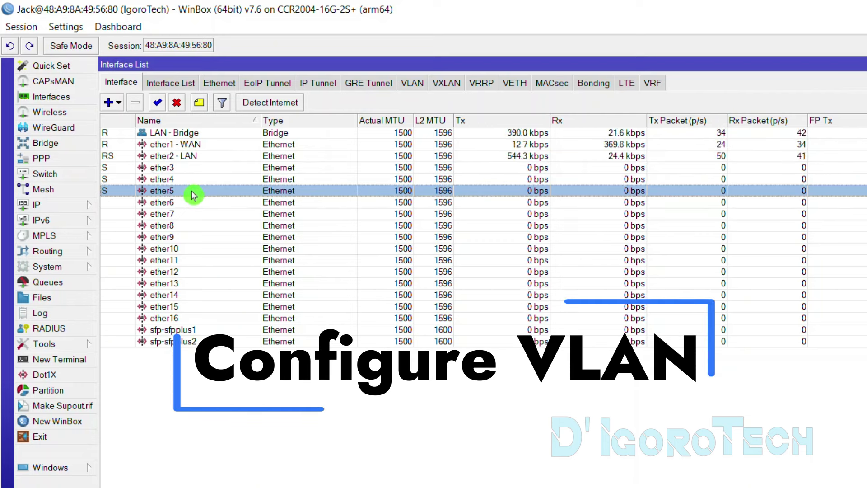
Create VLAN interface Admin with VLAN ID 5 on LAN - Bridge.
left_click(411, 83)
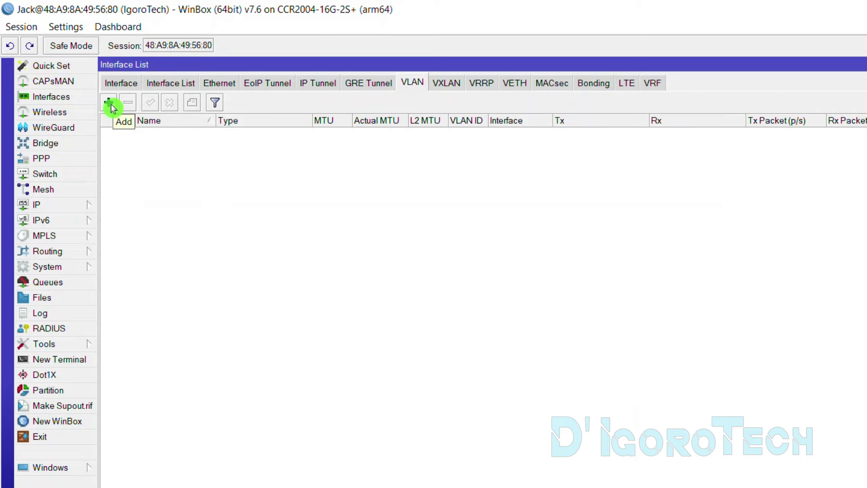
left_click(110, 107)
left_click(213, 226)
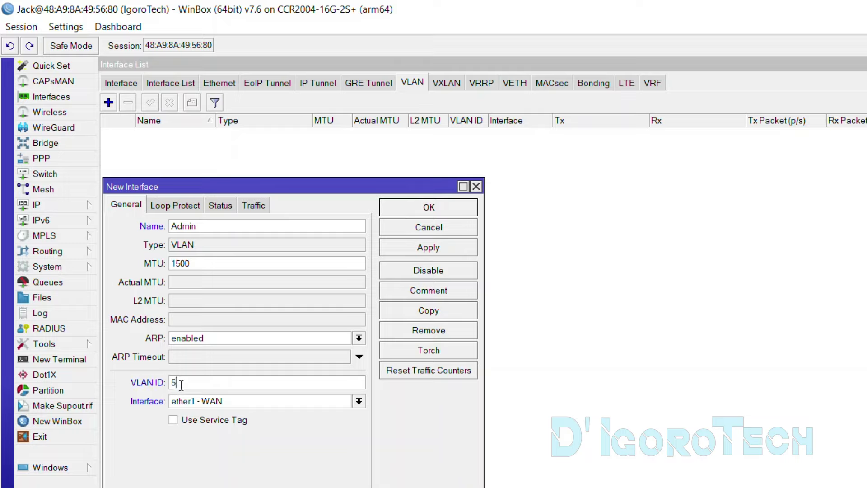
left_click(202, 400)
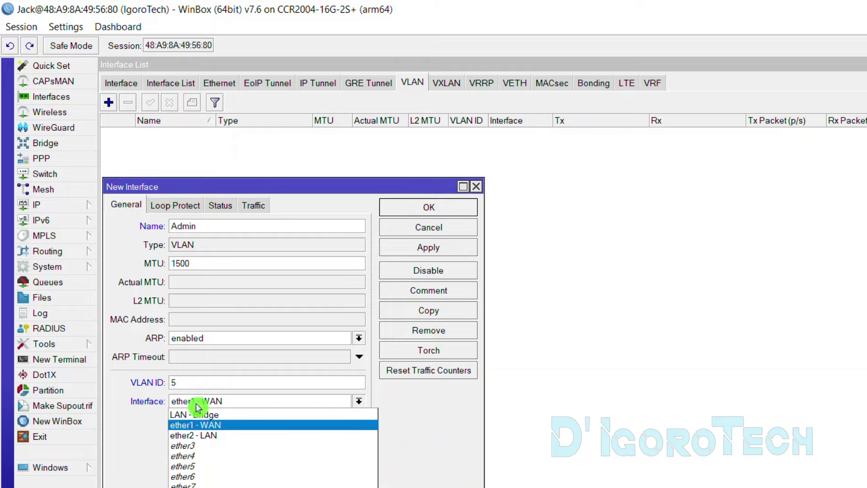
left_click(224, 415)
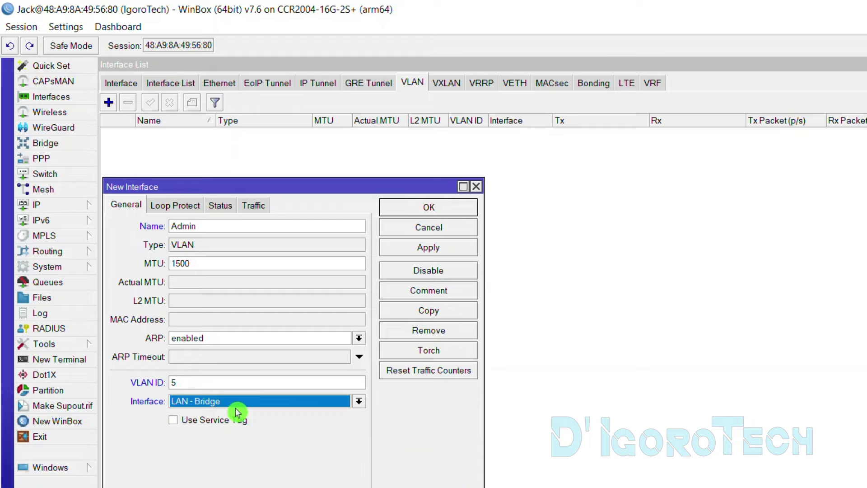
left_click(437, 209)
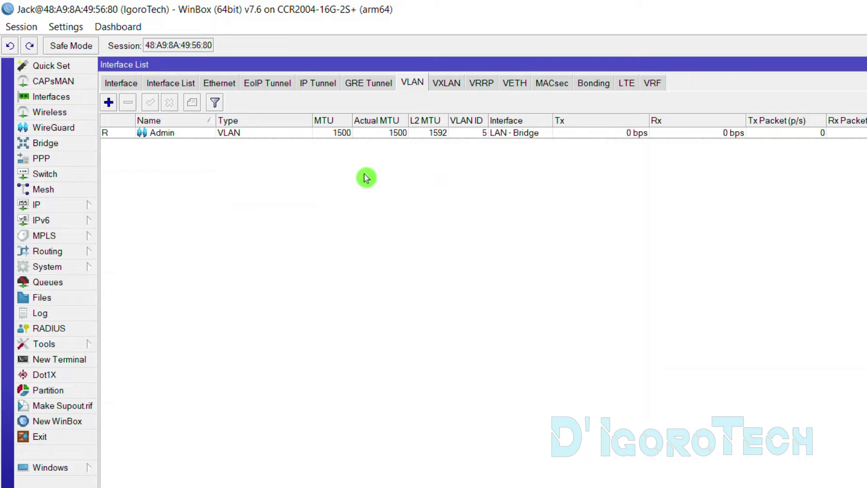
left_click(478, 136)
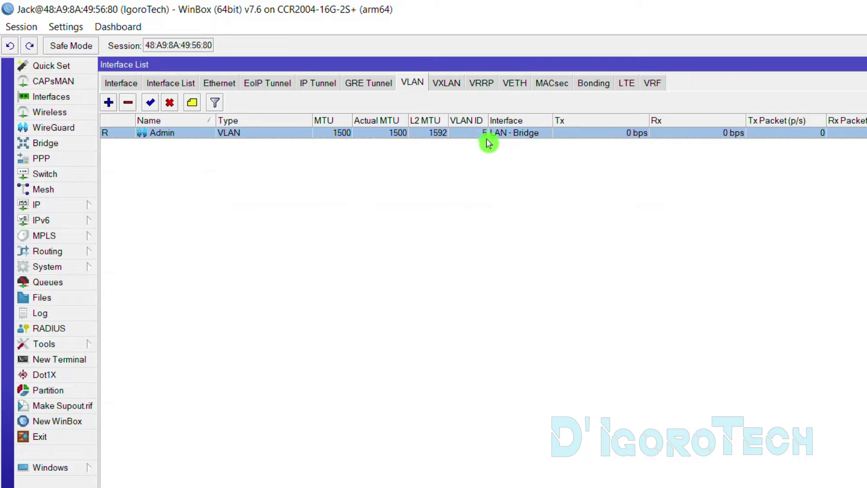
left_click(178, 144)
left_click(174, 135)
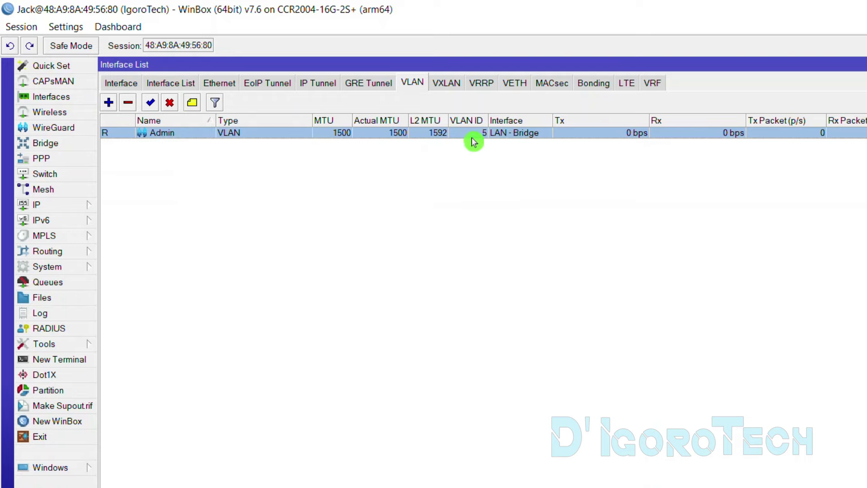
left_click(121, 82)
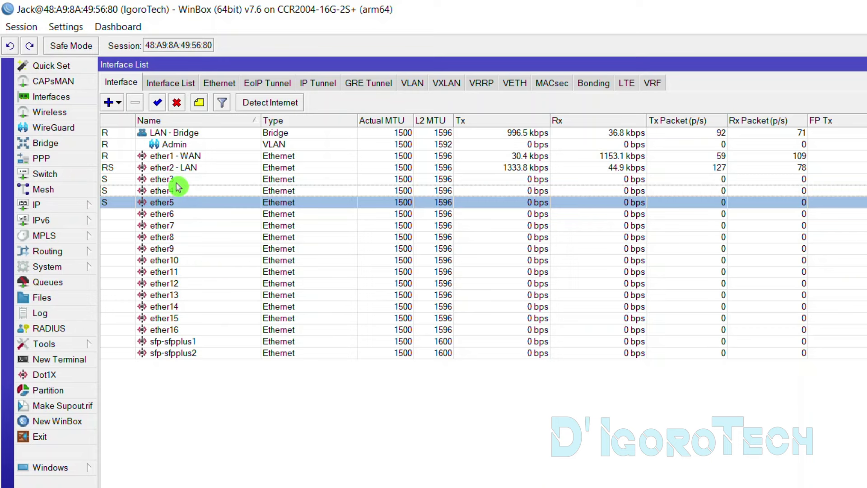
left_click(178, 144)
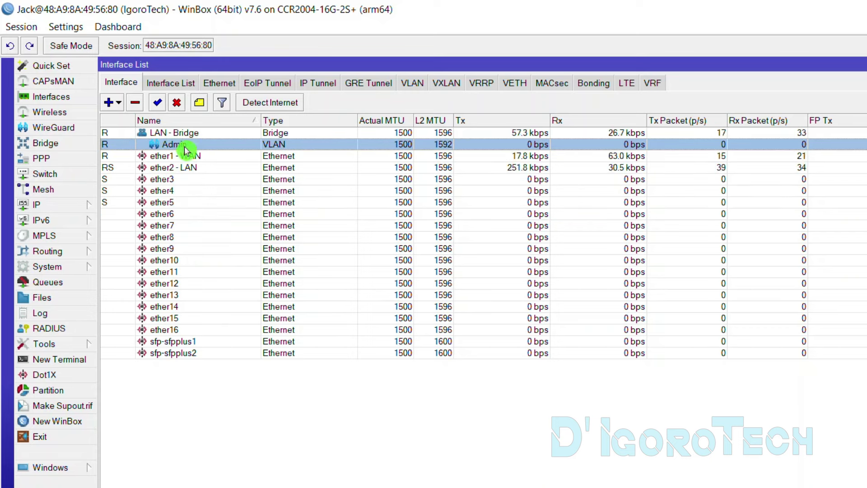
left_click(178, 135)
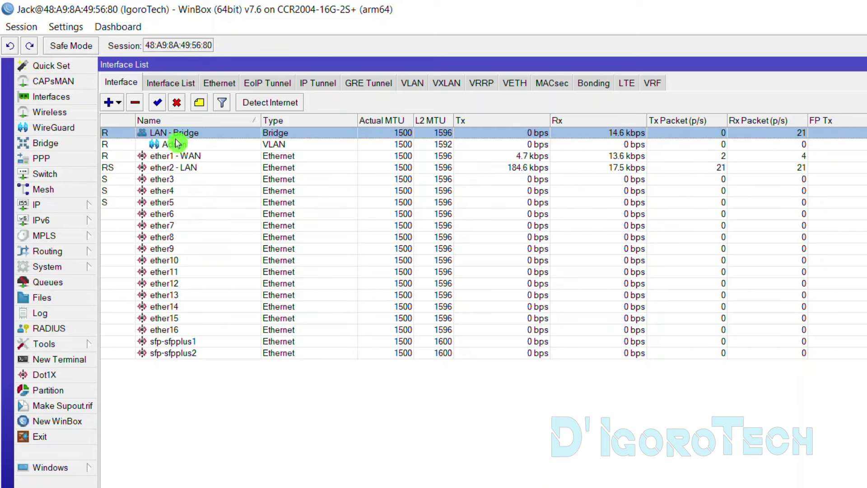
left_click(179, 168)
left_click(183, 204)
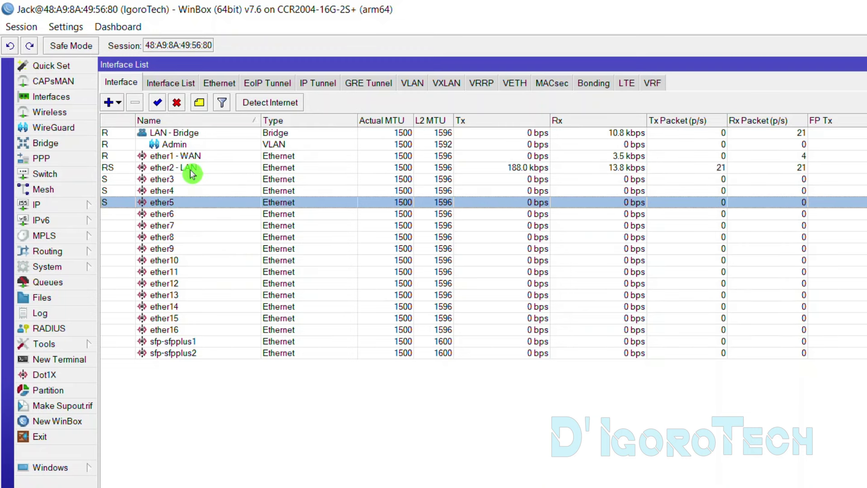
left_click(188, 168)
left_click(181, 133)
left_click(64, 143)
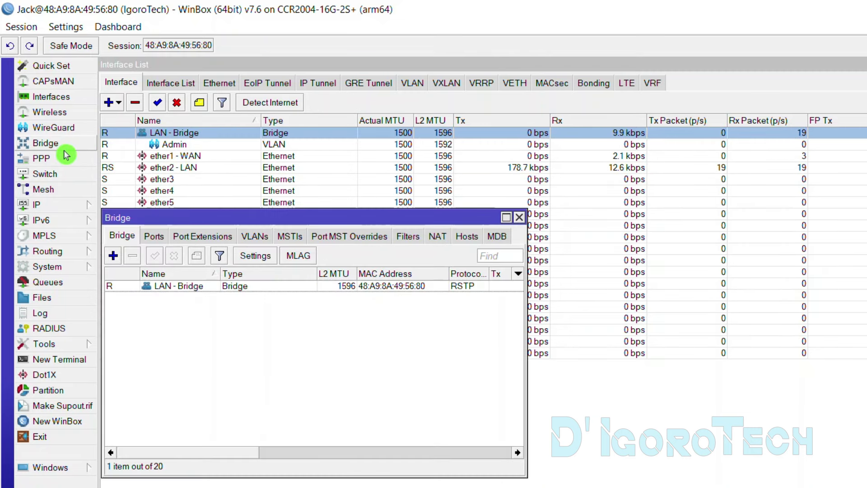
left_click(153, 236)
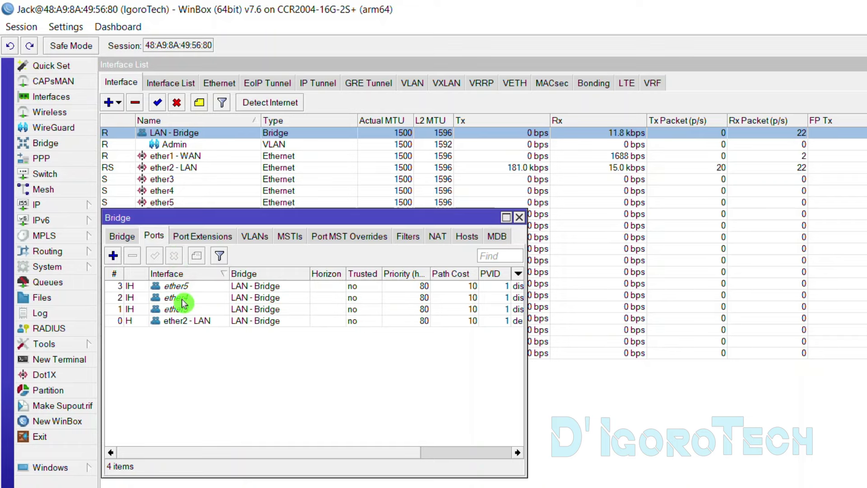
left_click(519, 217)
left_click(195, 167)
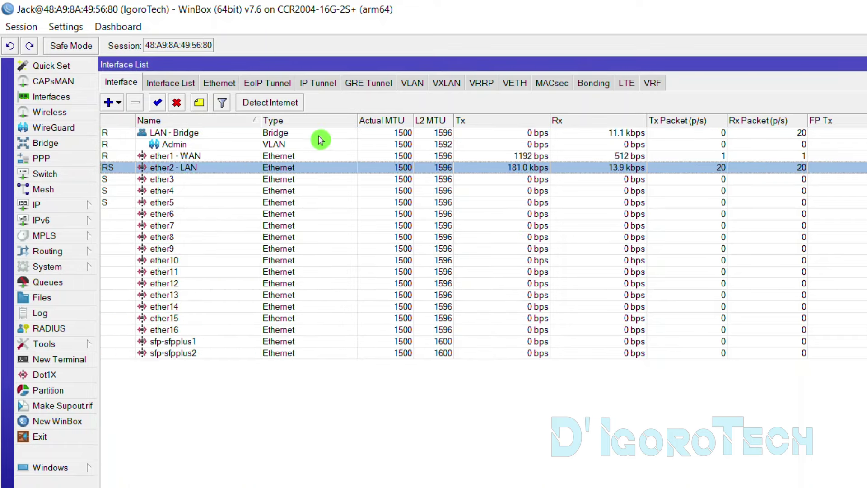
left_click(413, 83)
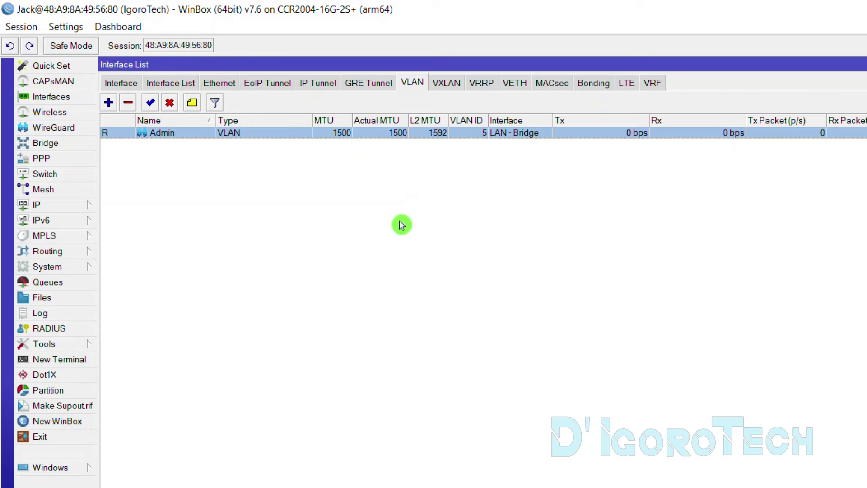
Create VLAN interface Guest with VLAN ID 100 on LAN - Bridge.
left_click(109, 102)
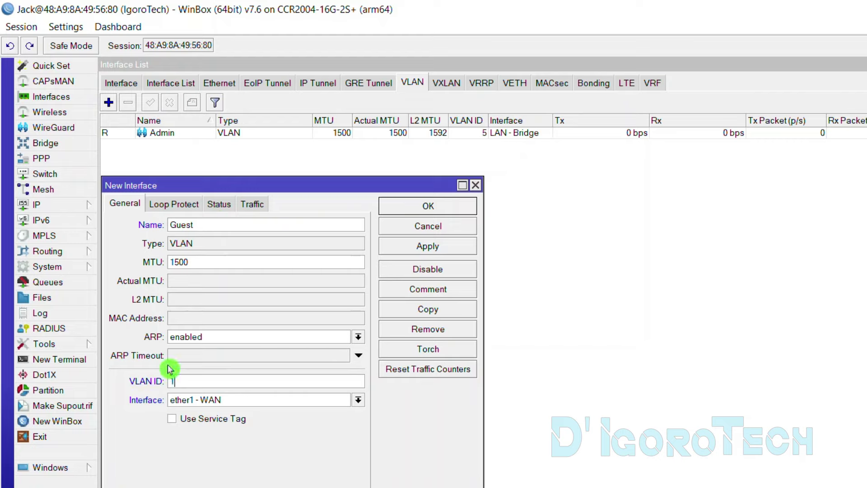
left_click(208, 400)
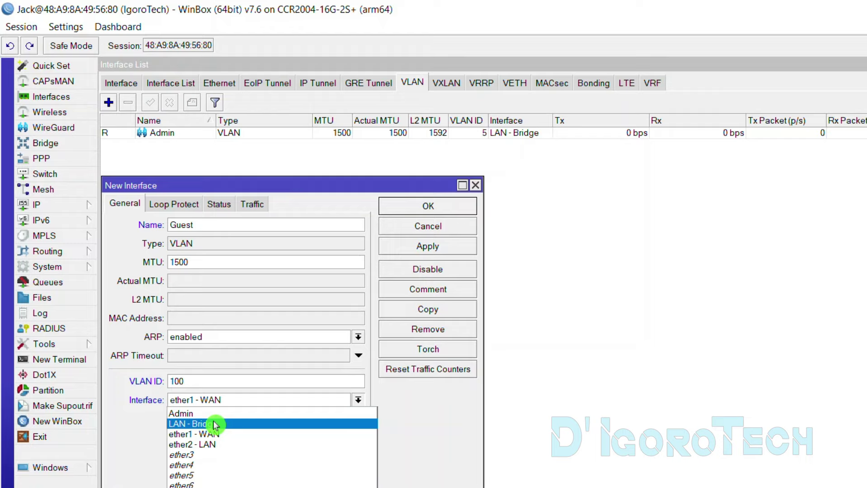
left_click(215, 424)
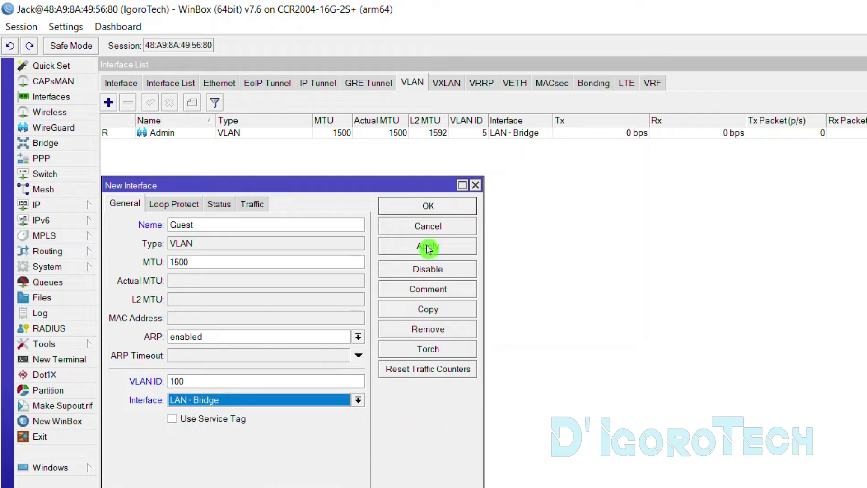
left_click(433, 210)
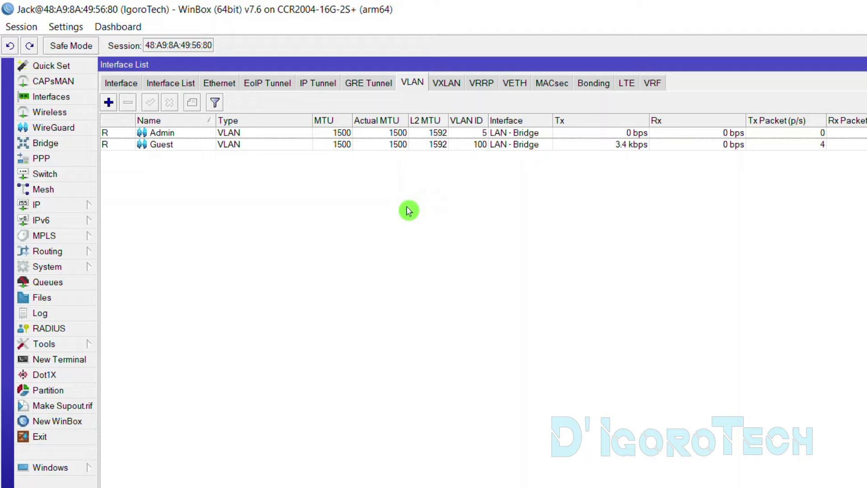
Check the Admin (ID 5) and Guest (ID 100) VLANs in the VLAN list.
left_click(164, 137)
left_click(163, 145)
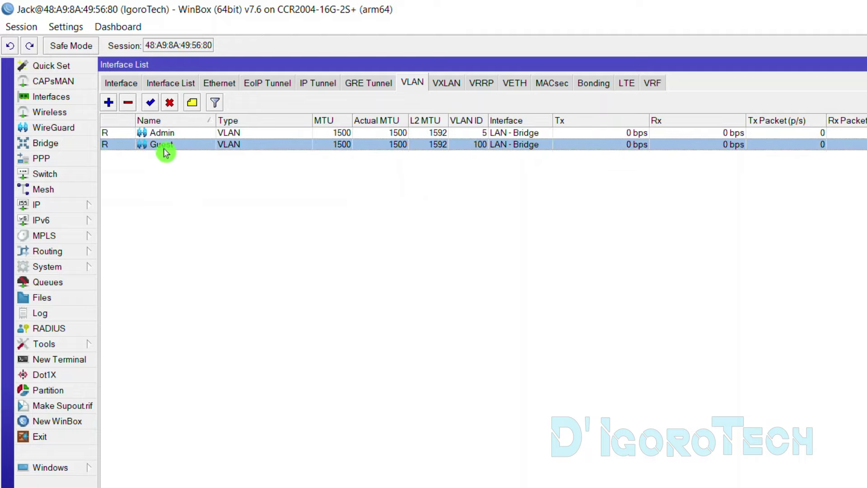
left_click(482, 131)
left_click(473, 143)
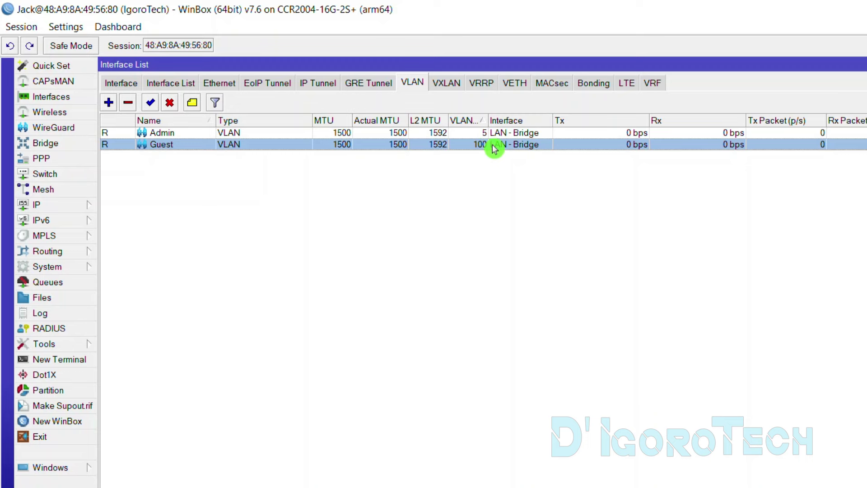
left_click(512, 133)
left_click(511, 143)
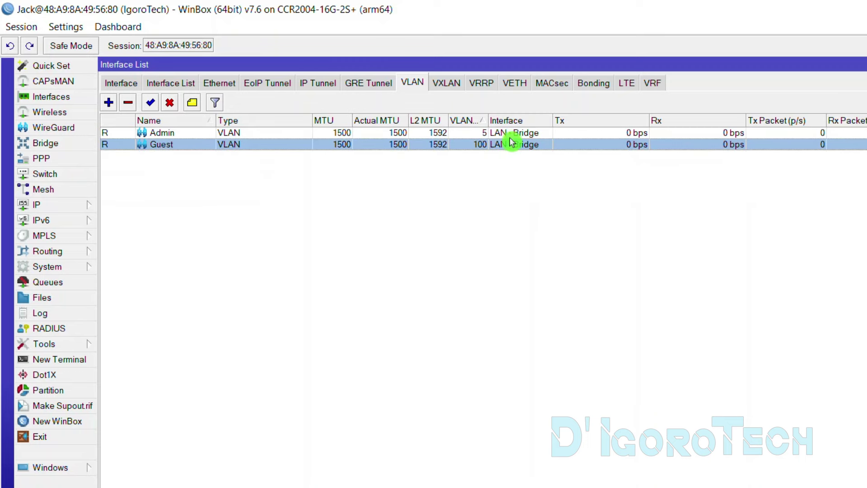
Show all interfaces, confirm Admin and Guest under LAN - Bridge, select Admin, and expand the IP menu.
left_click(121, 83)
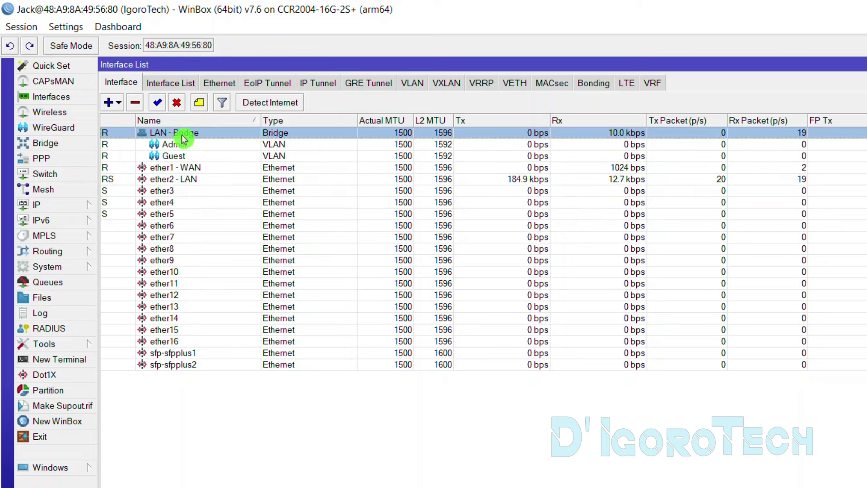
left_click(170, 145)
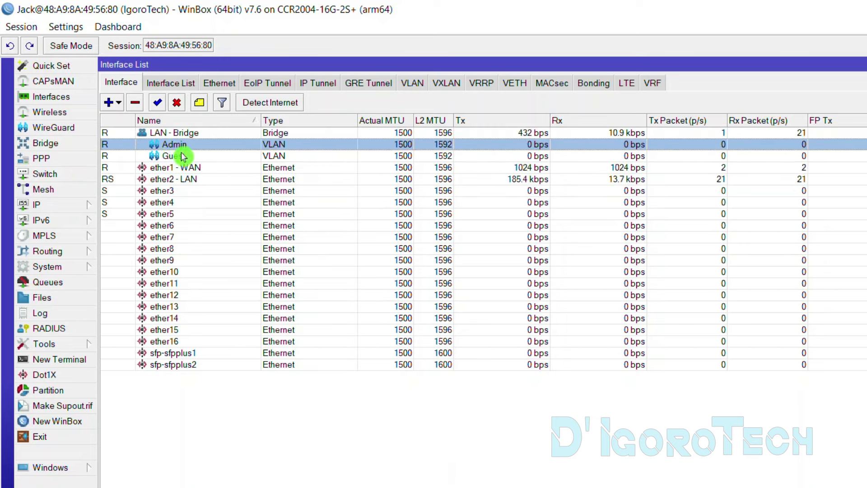
left_click(183, 156)
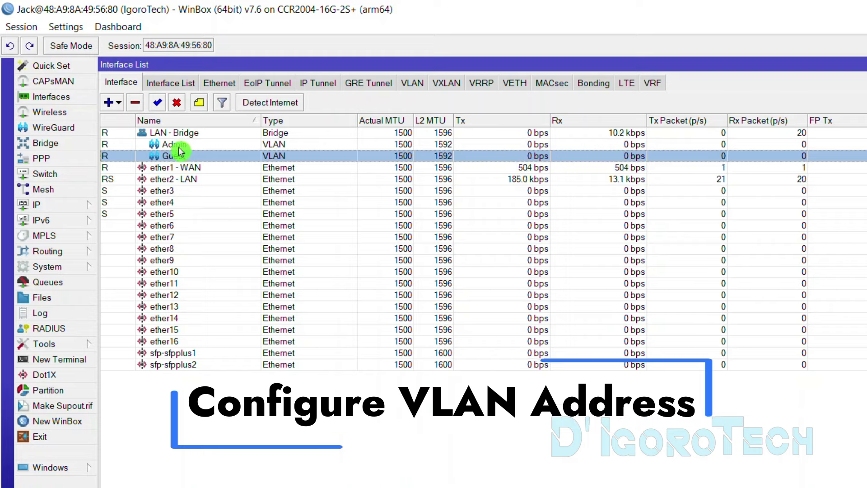
left_click(176, 145)
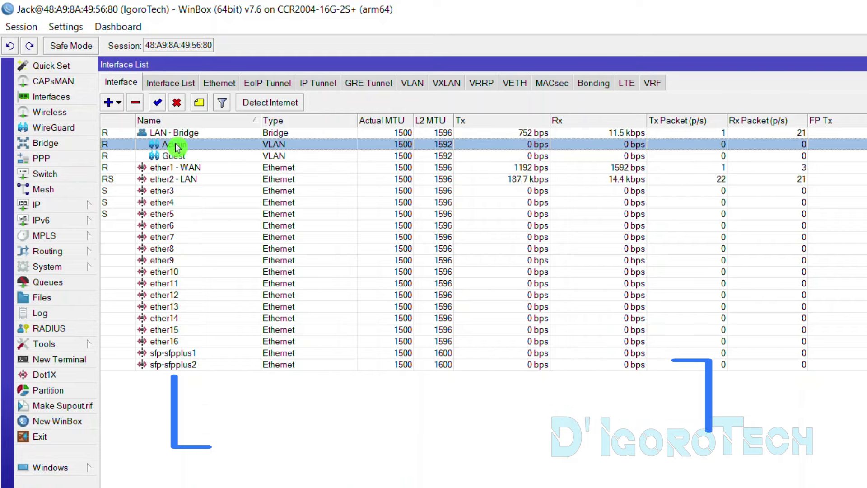
left_click(59, 205)
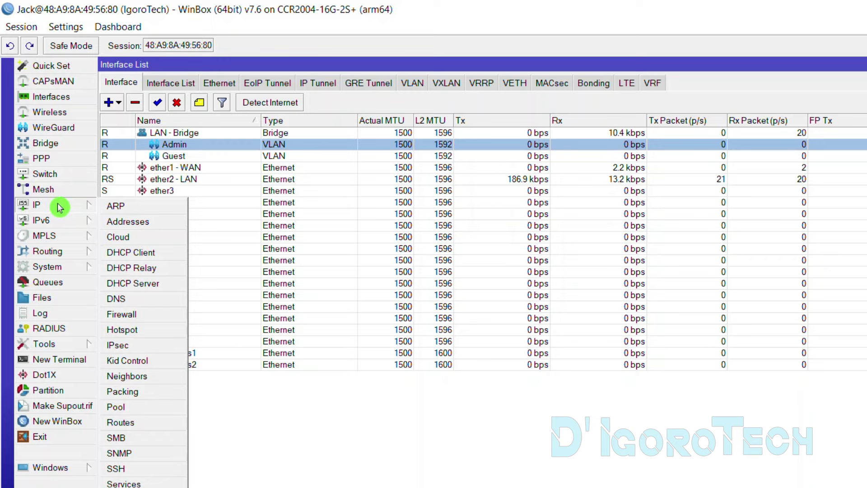
In IP > Addresses, add 192.168.5.254/24 assigned to the Admin interface.
left_click(130, 225)
left_click(171, 253)
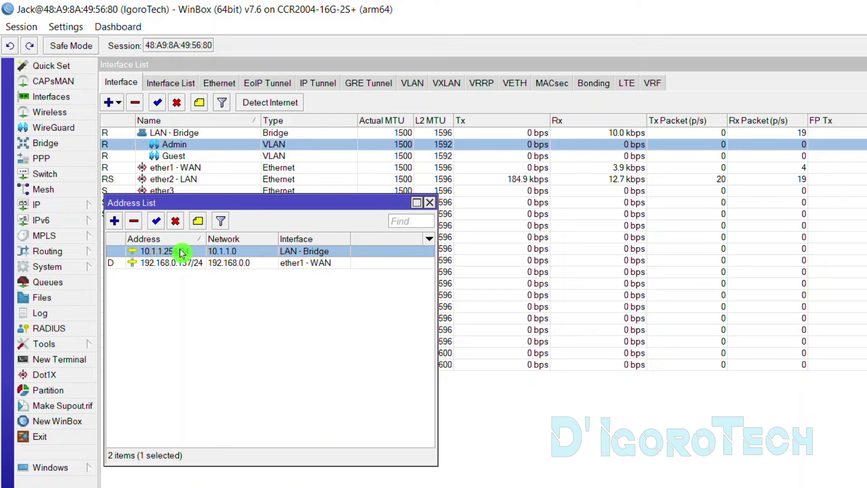
left_click(136, 253, "ctrl")
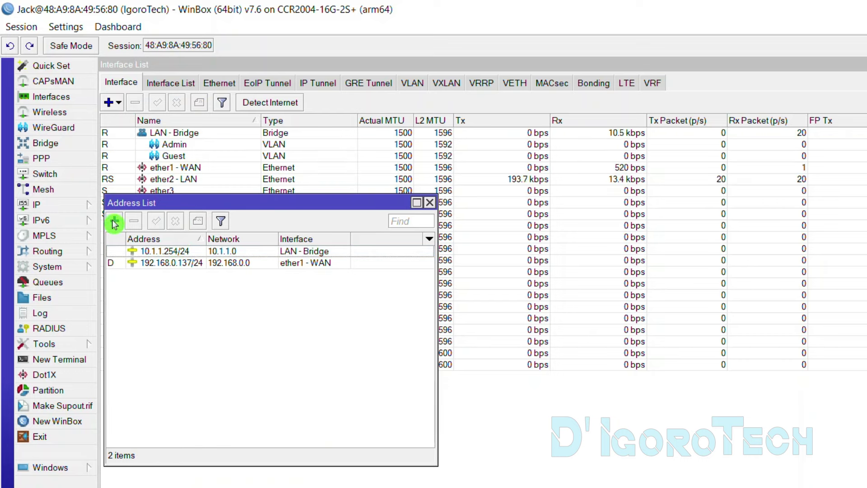
left_click(114, 221)
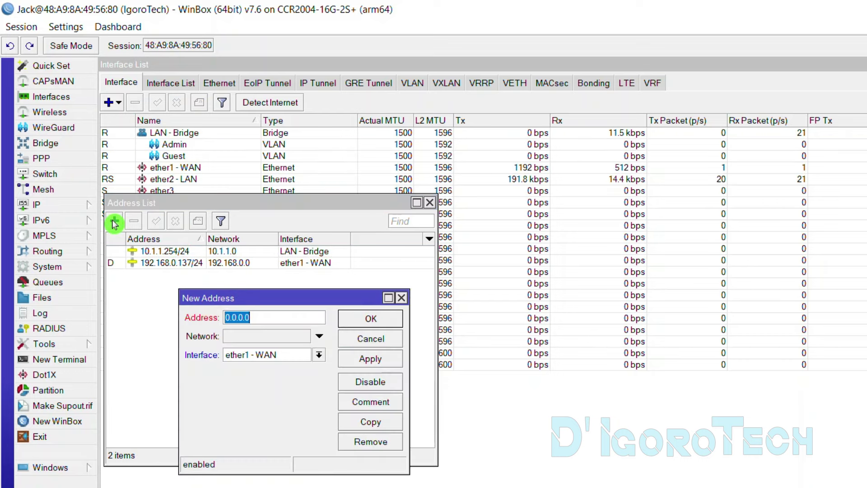
type("192.1")
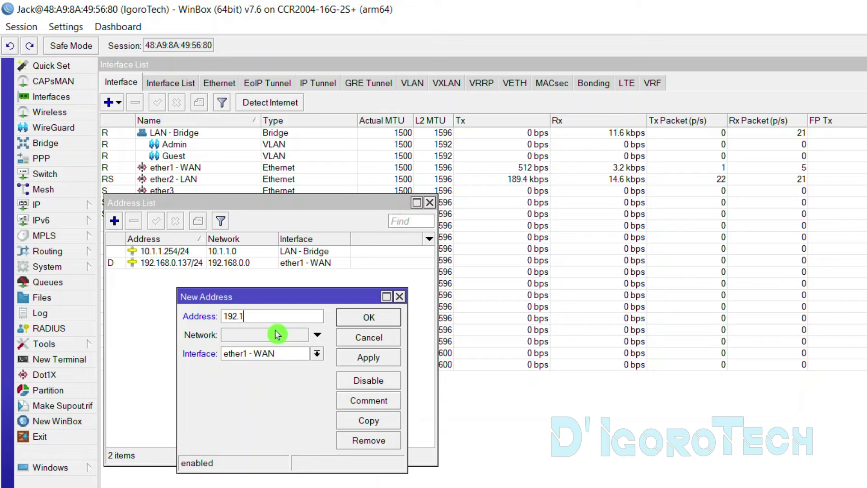
type("68.")
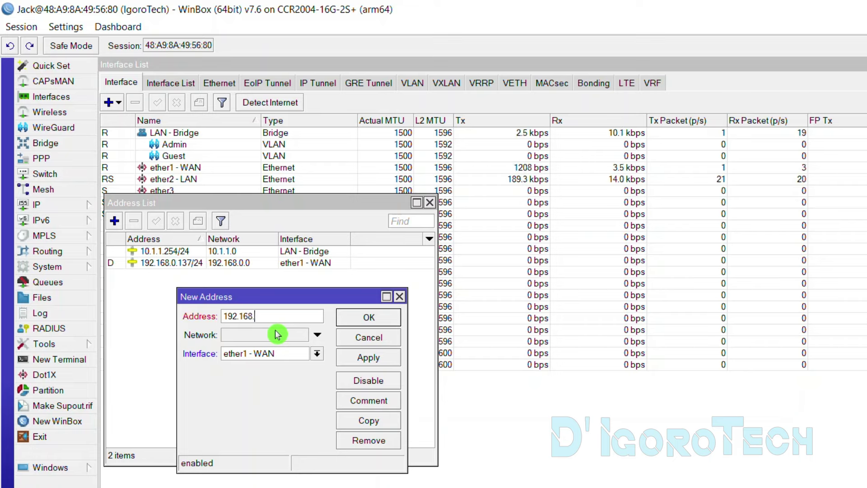
type("5")
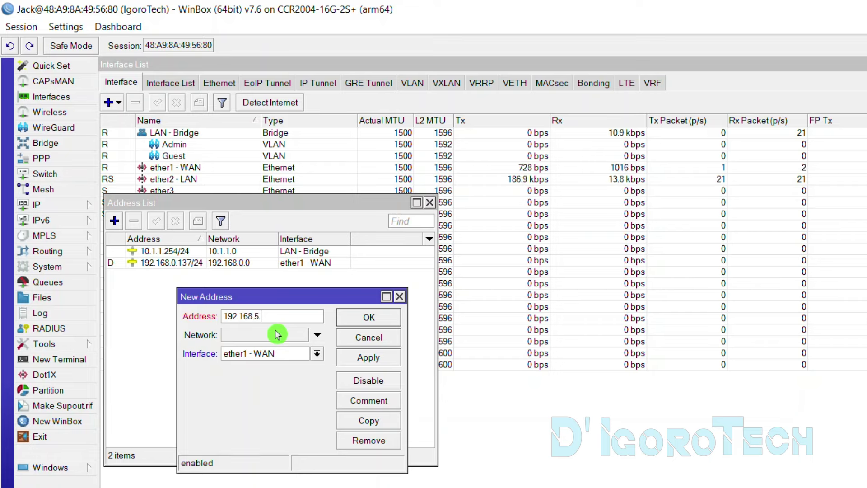
type(".254")
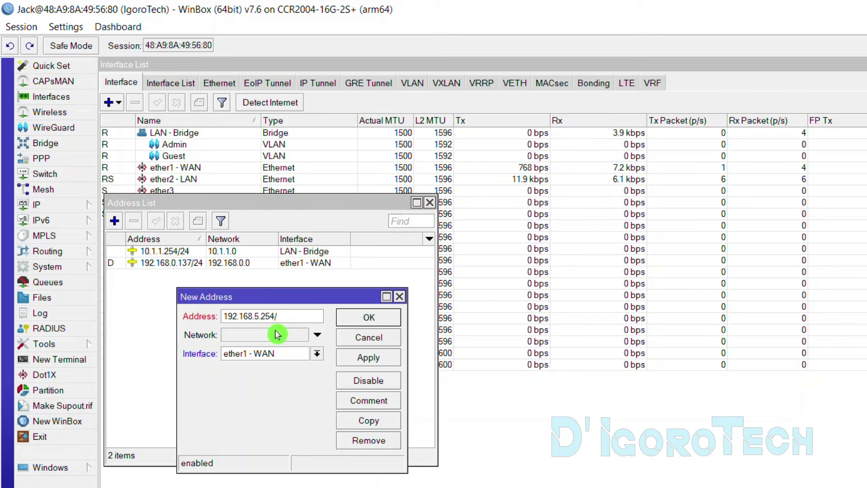
type("/24")
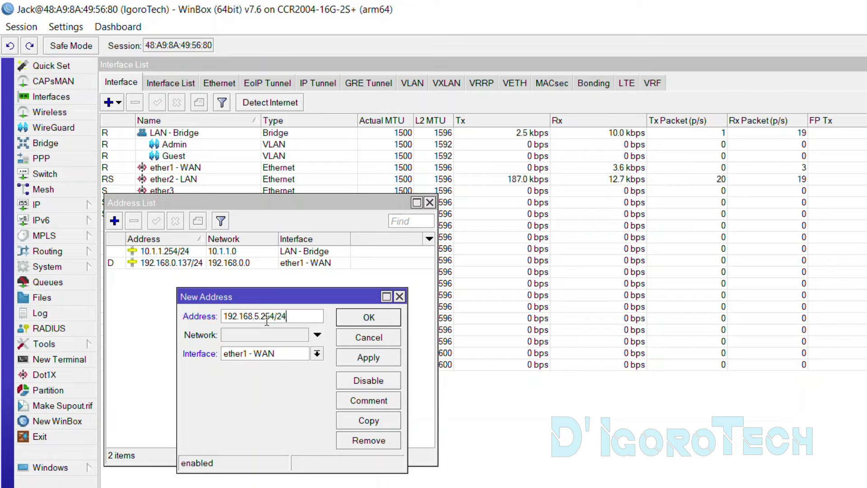
left_click_drag(274, 317, 222, 316)
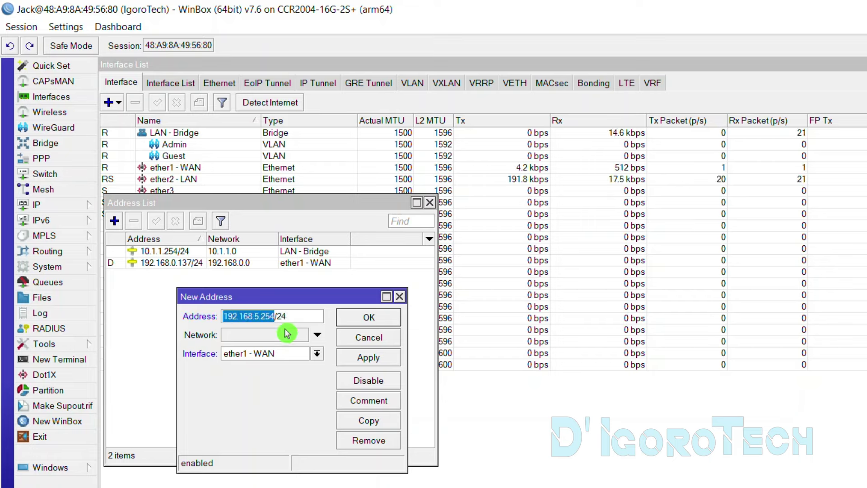
left_click(317, 354)
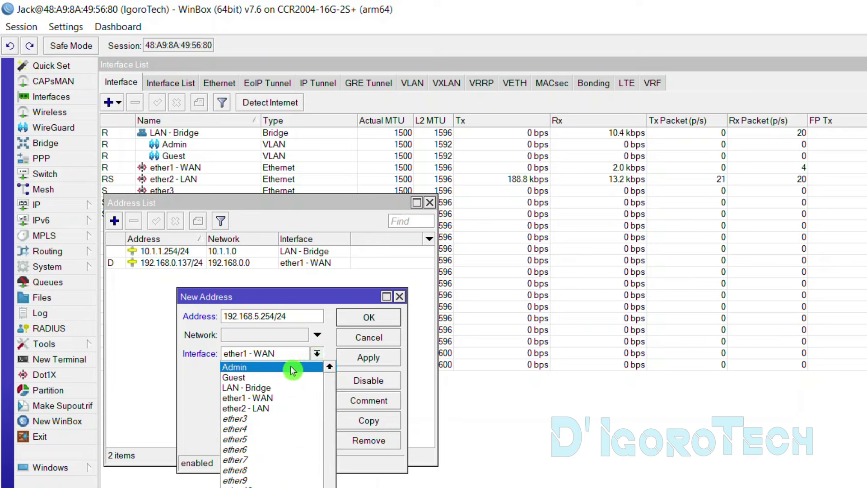
left_click(266, 367)
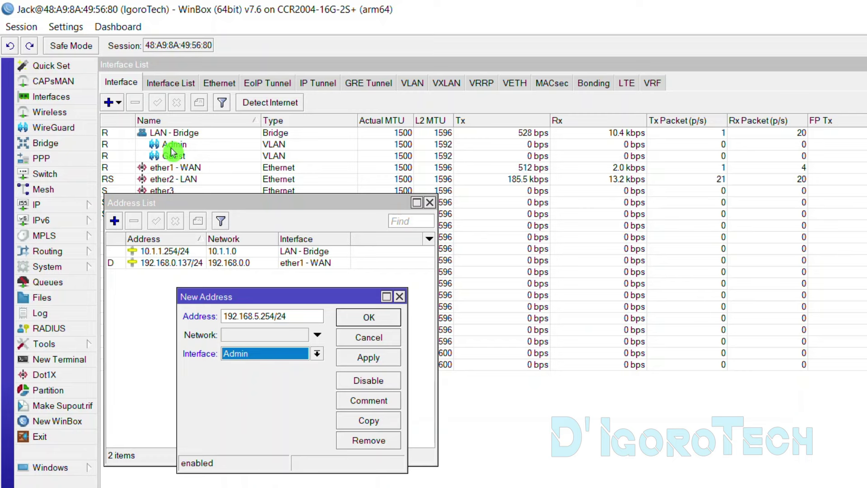
left_click(376, 318)
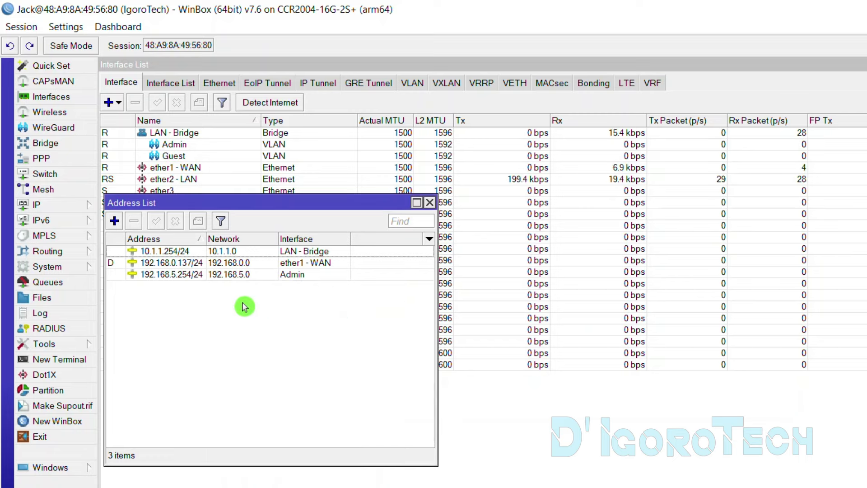
Open IP > DHCP Server and launch the DHCP Setup wizard.
left_click(225, 277)
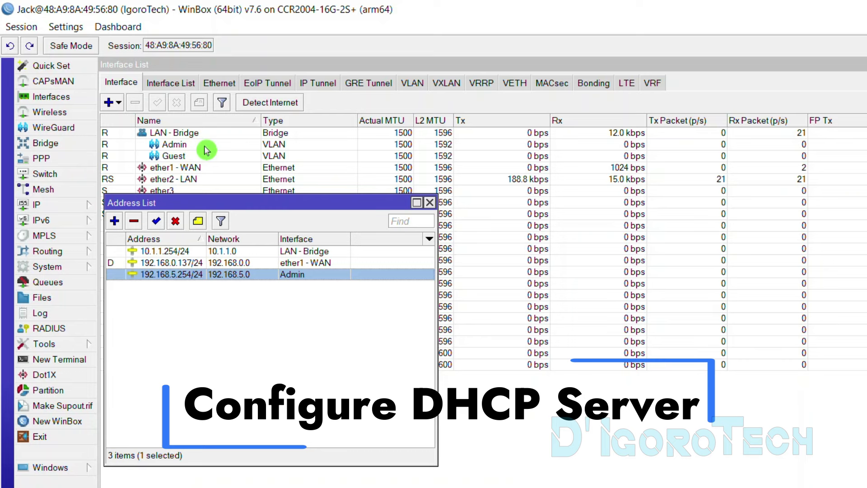
left_click(56, 205)
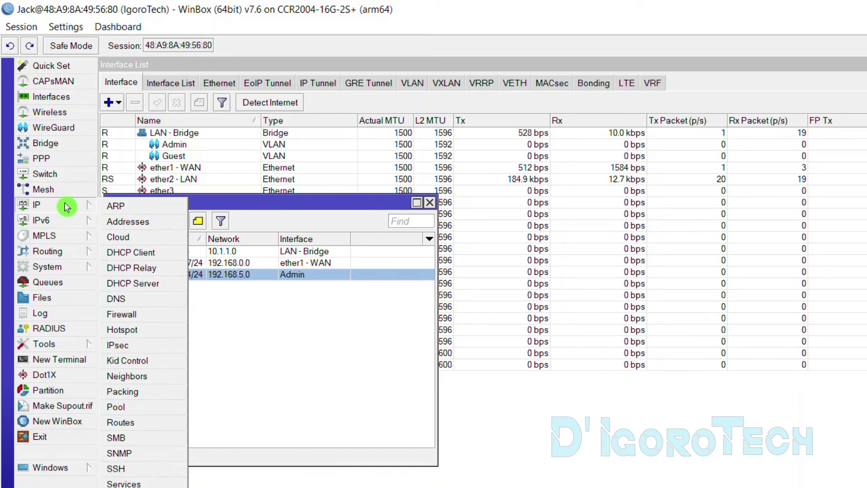
left_click(132, 284)
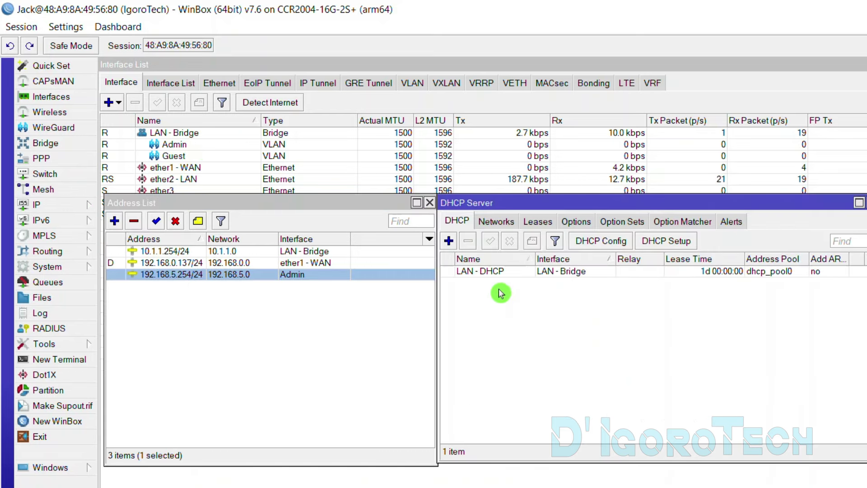
left_click(665, 241)
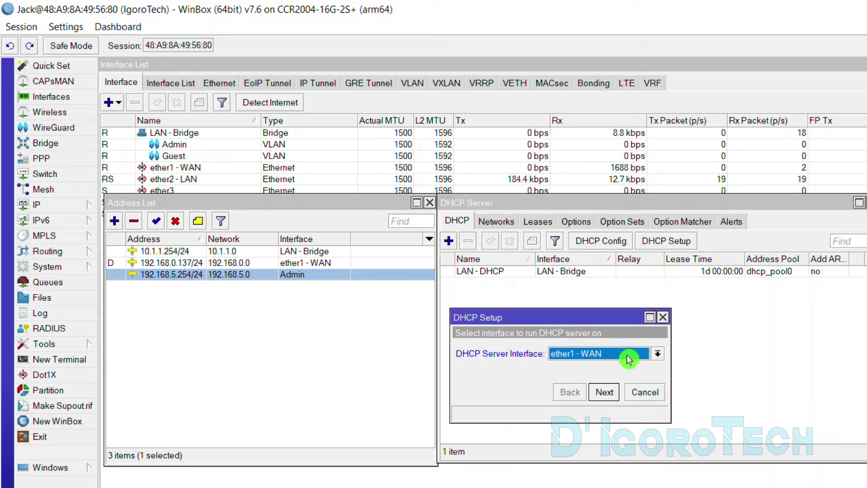
Choose Admin as the DHCP interface and accept address space 192.168.5.0/24 and gateway 192.168.5.254.
left_click(658, 354)
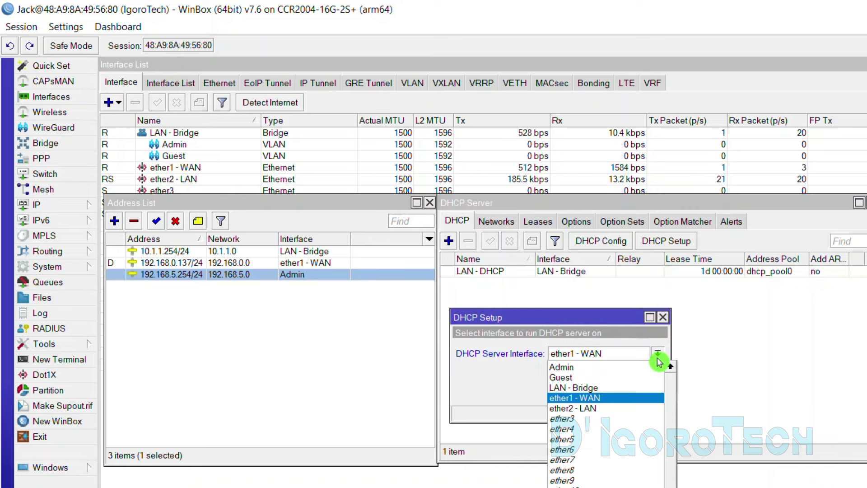
left_click(574, 367)
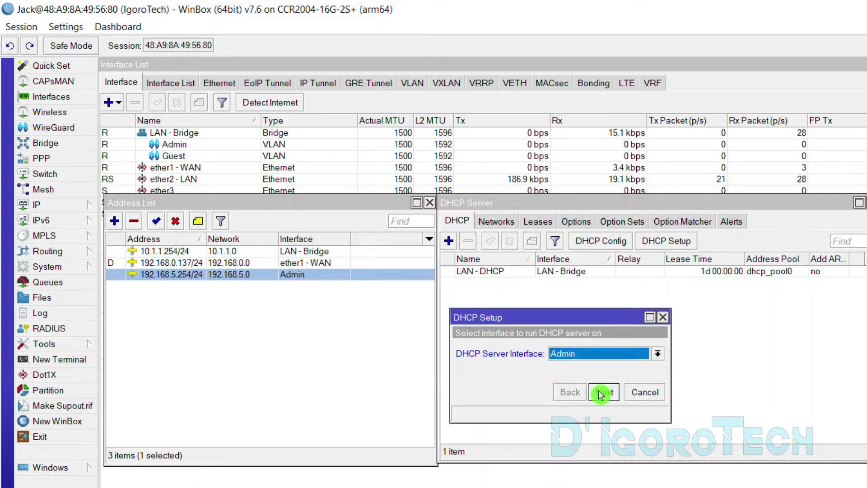
left_click(600, 393)
left_click(569, 356)
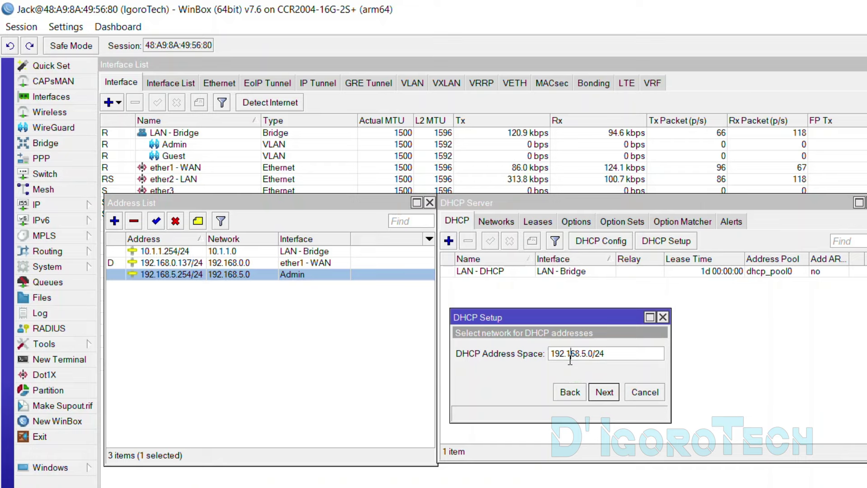
left_click(549, 361)
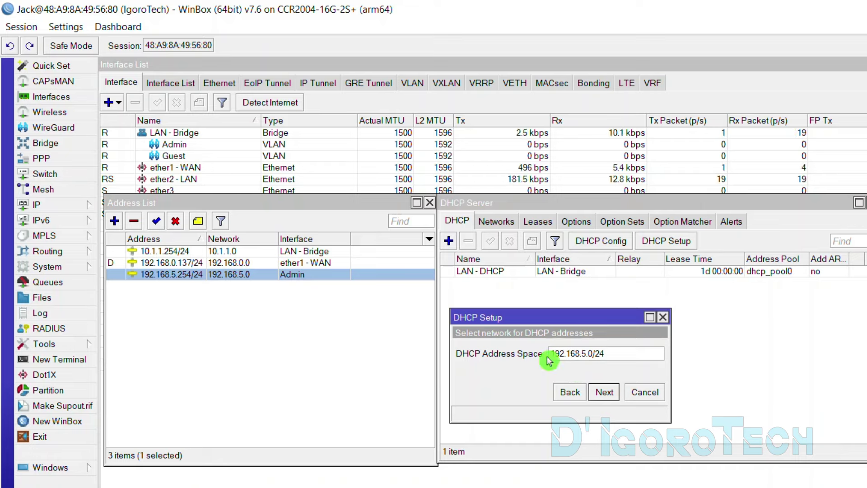
left_click(605, 392)
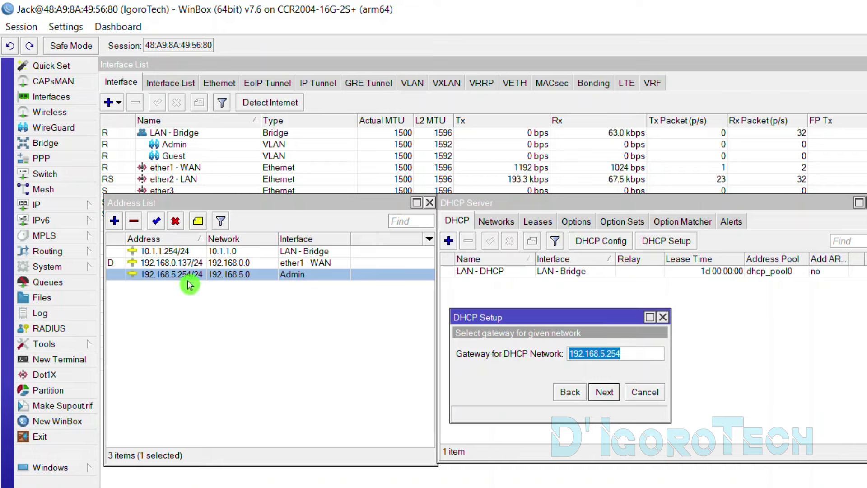
left_click(603, 391)
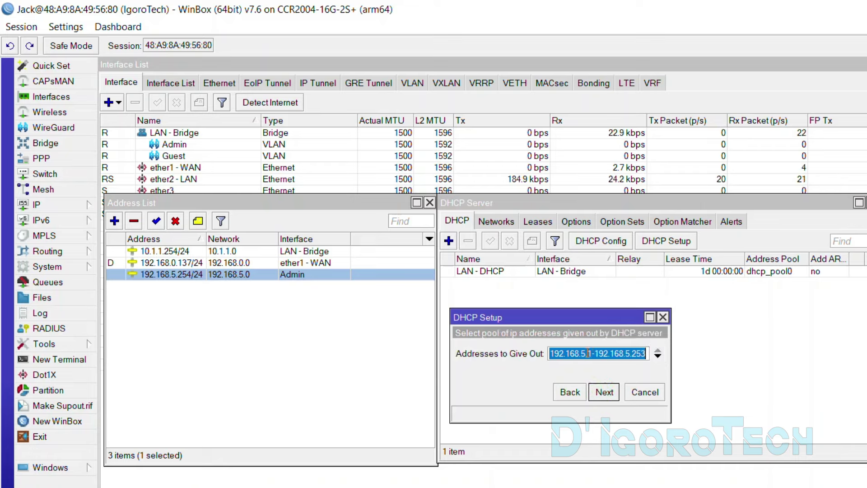
Set the DHCP address pool to 192.168.5.100-192.168.5.200.
left_click(614, 381)
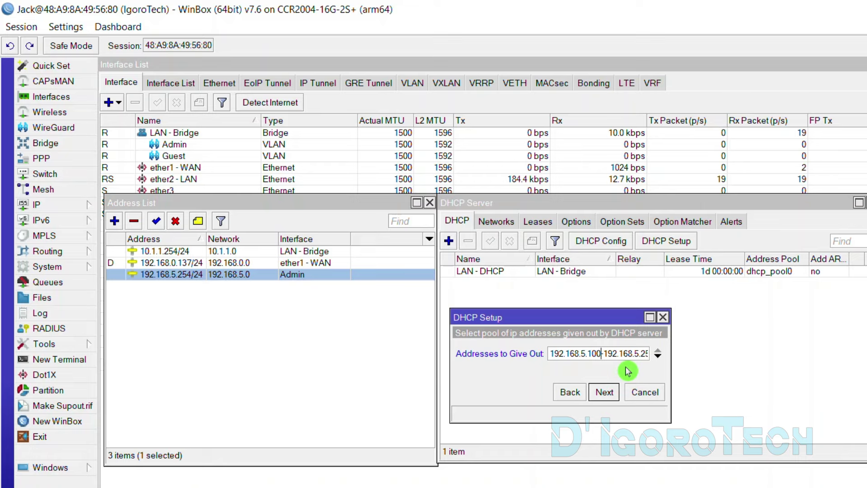
key("End")
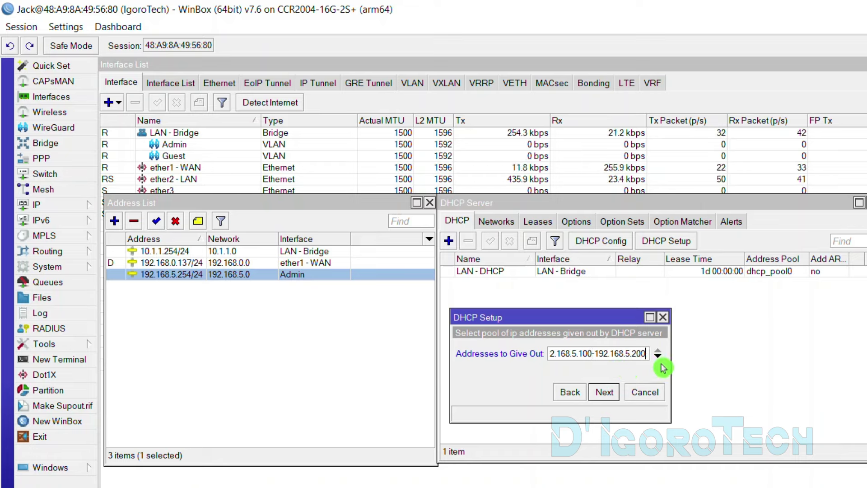
left_click(659, 358)
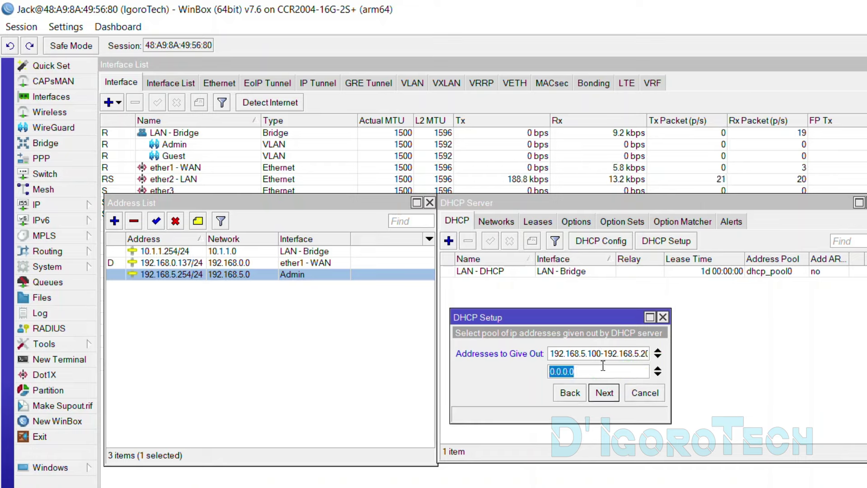
left_click(657, 367)
left_click(604, 392)
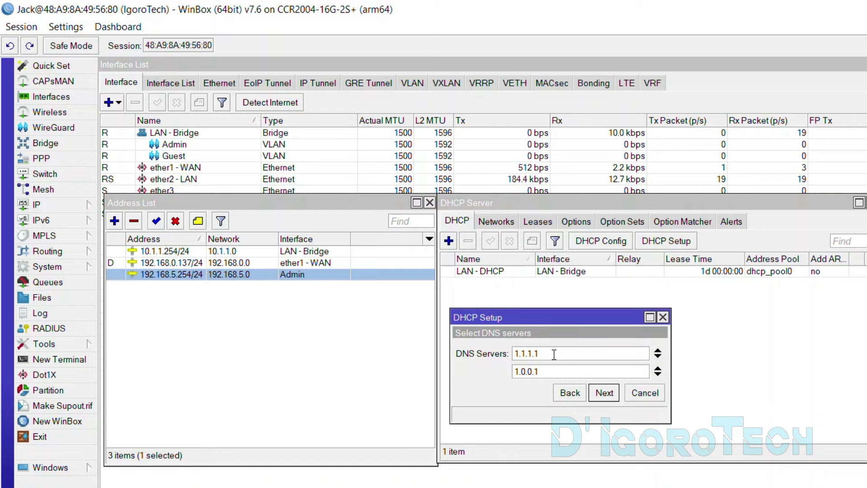
Set the DHCP DNS servers to 8.8.8.8 and 1.1.1.1.
left_click(554, 371)
left_click(492, 359)
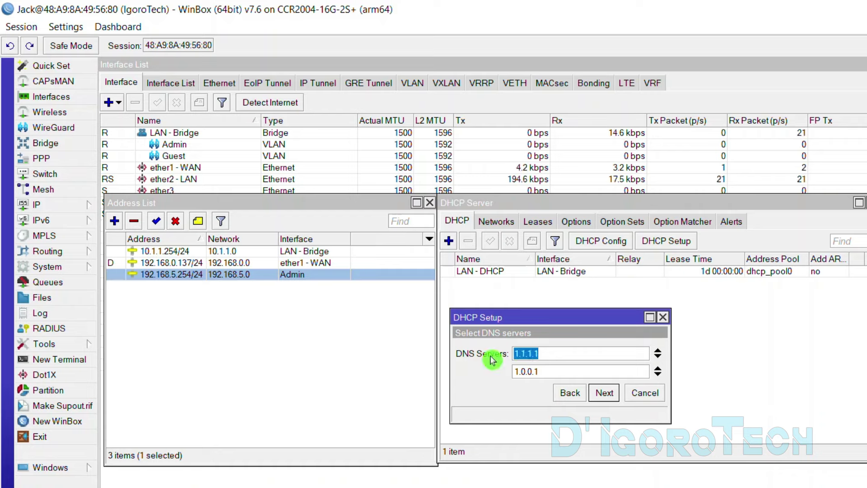
type("8.8.8.8")
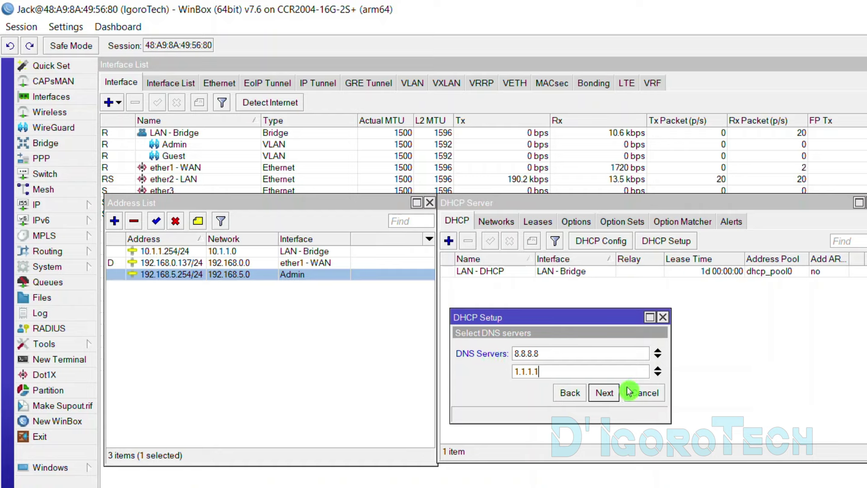
left_click(604, 393)
Set the lease time to 1d 00:00:00 and finish creating the Admin DHCP server.
left_click(559, 355)
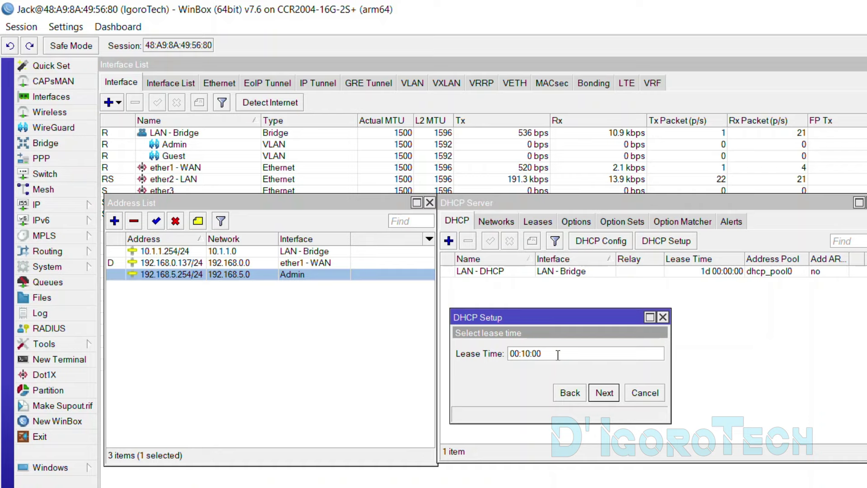
left_click(518, 353)
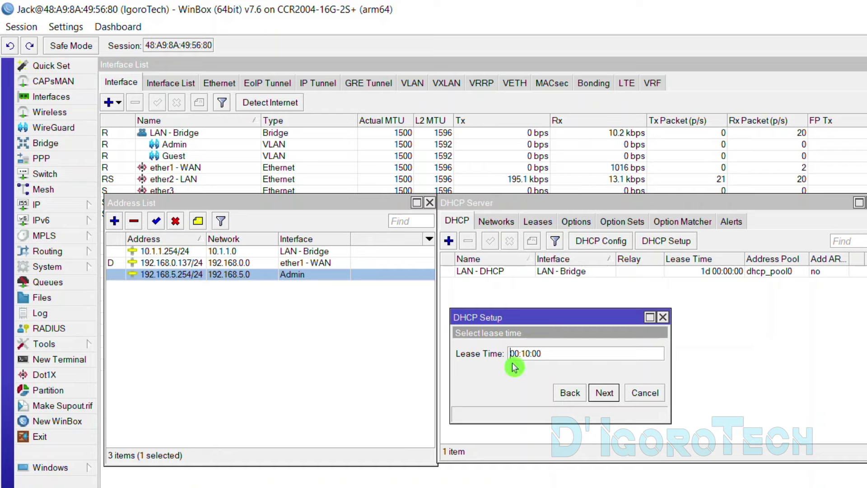
type("1d")
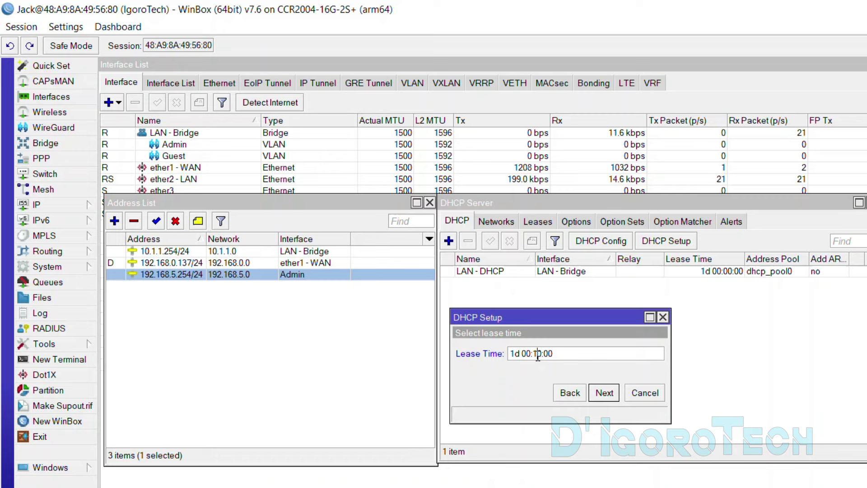
left_click_drag(537, 355, 534, 354)
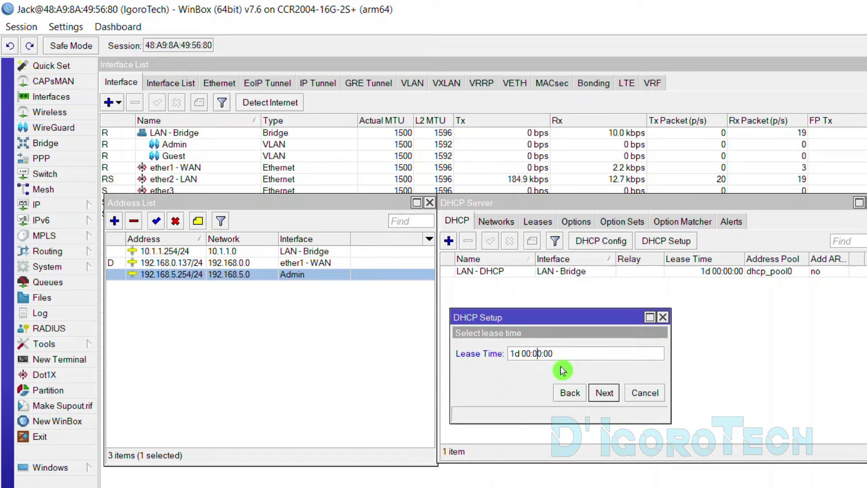
left_click(607, 393)
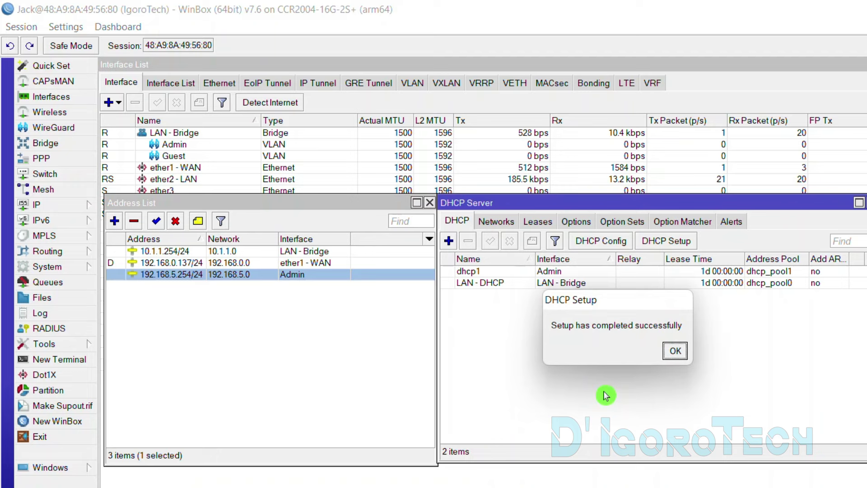
Dismiss the completion message and rename dhcp1 to Admin - DHCP.
left_click(685, 351)
left_click(497, 274)
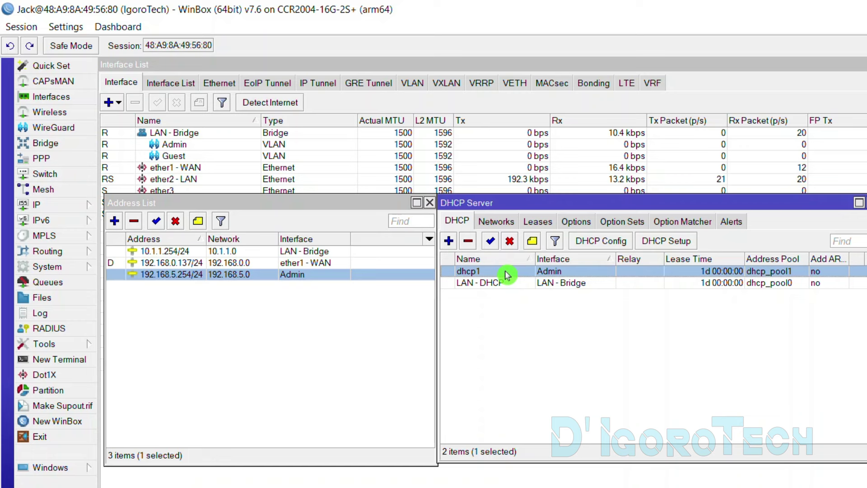
double_click(505, 273)
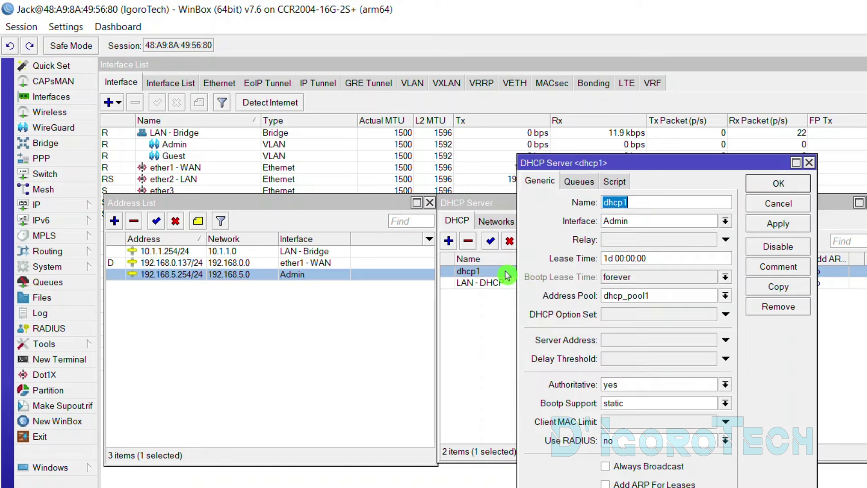
left_click_drag(628, 202, 601, 204)
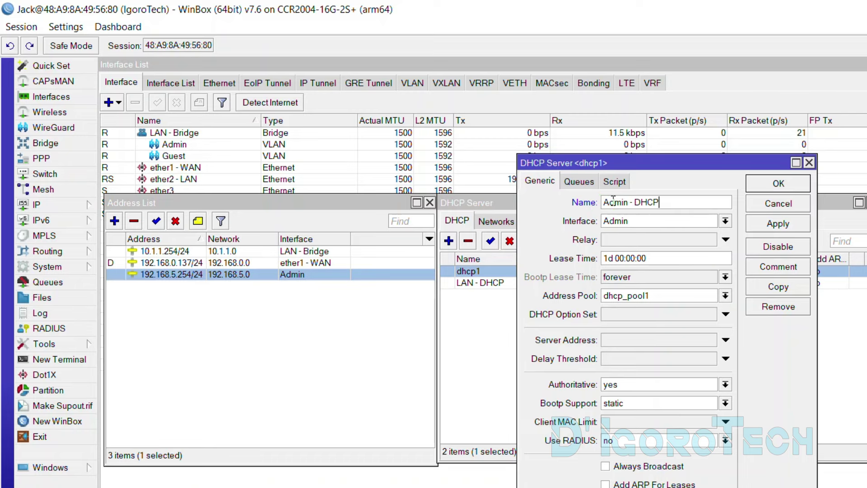
left_click(782, 186)
Compare the LAN - DHCP and Admin - DHCP entries in the server list.
left_click(527, 310)
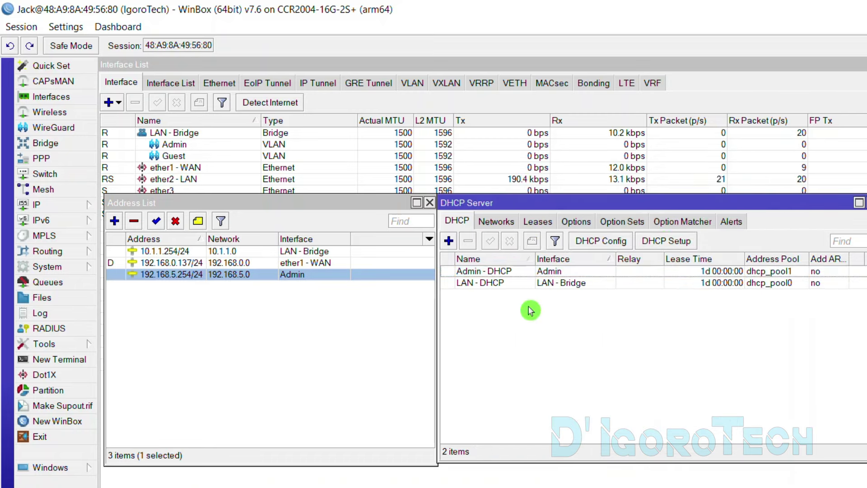
left_click(492, 287)
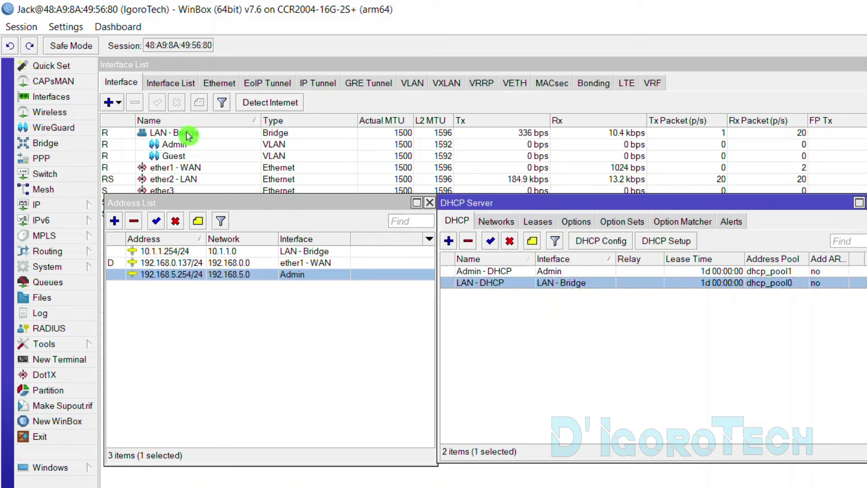
left_click(484, 271)
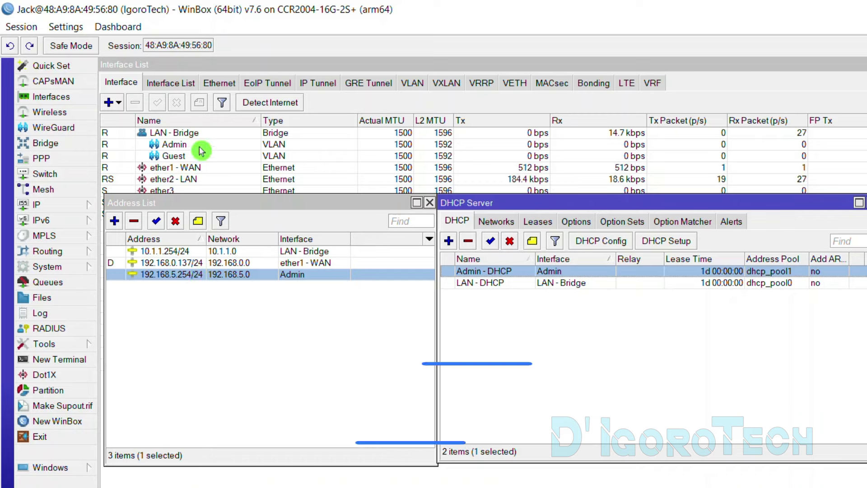
Inspect the Admin - DHCP server entry in the DHCP server list.
left_click(596, 307)
left_click(769, 272)
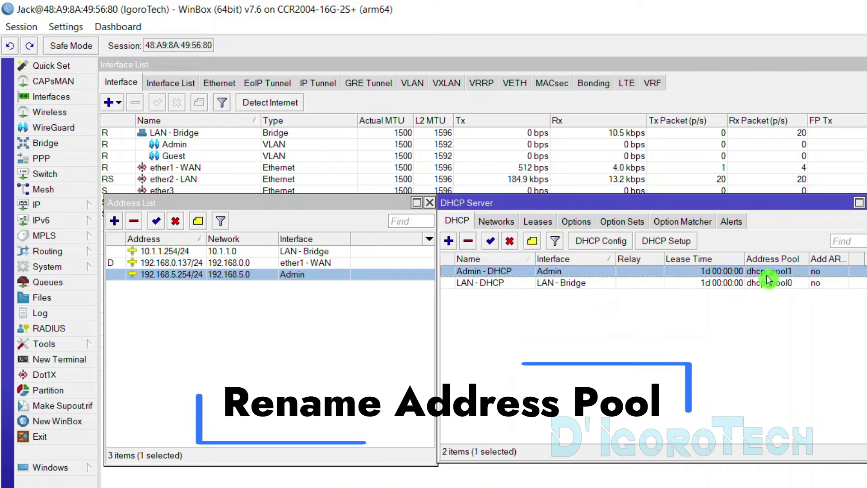
left_click(773, 281)
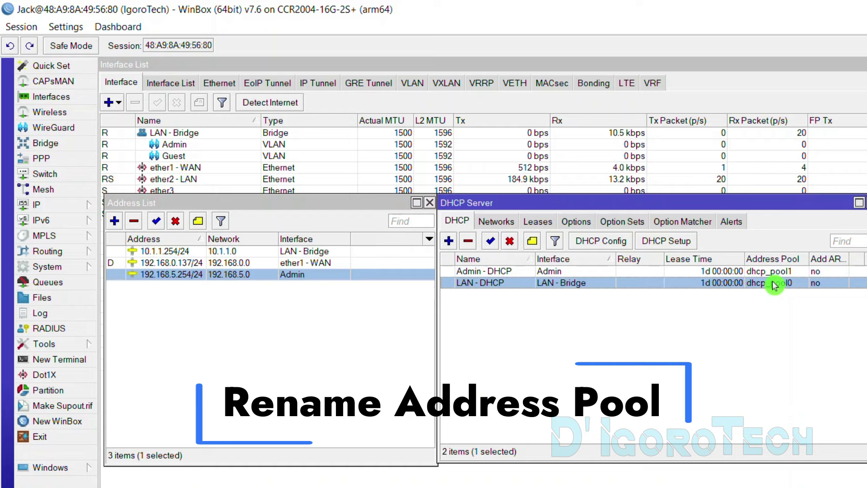
left_click(772, 276)
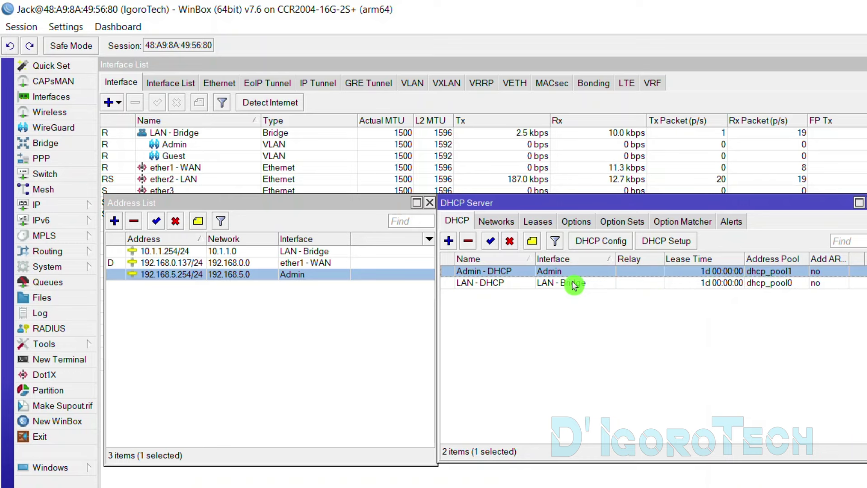
In IP > Pool, rename dhcp_pool0 to LAN - Pool.
left_click(55, 204)
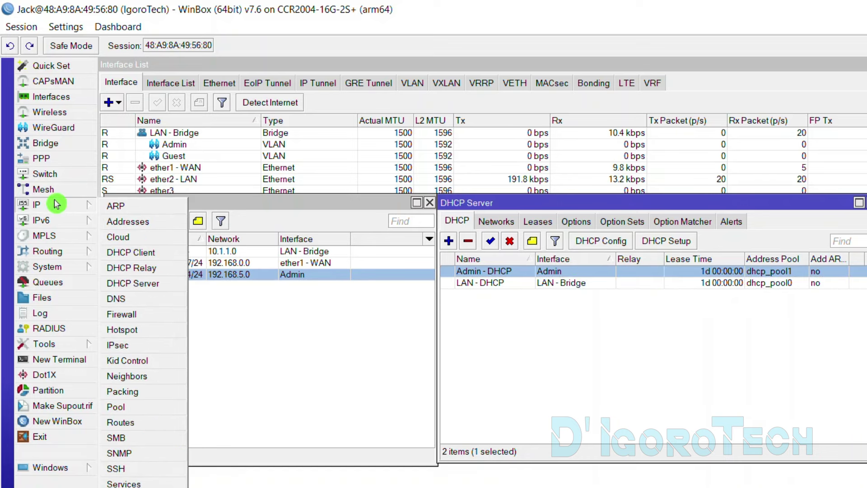
left_click(125, 408)
left_click_drag(391, 228, 386, 311)
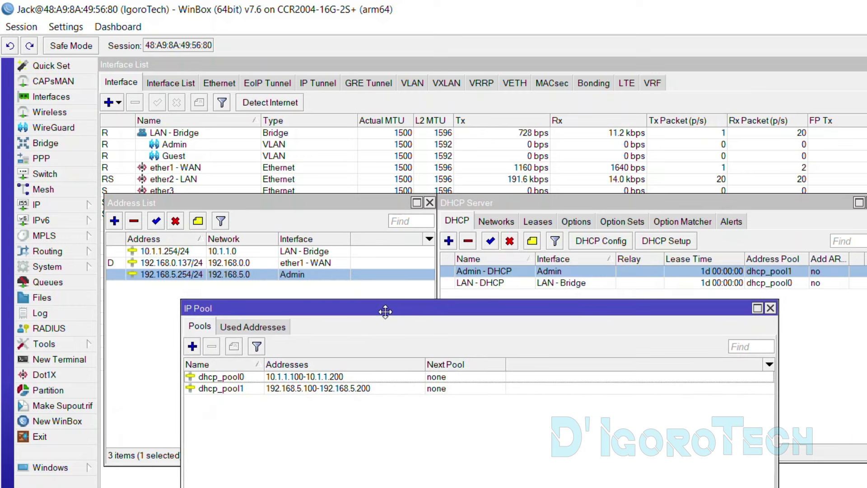
left_click(281, 377)
left_click(650, 283)
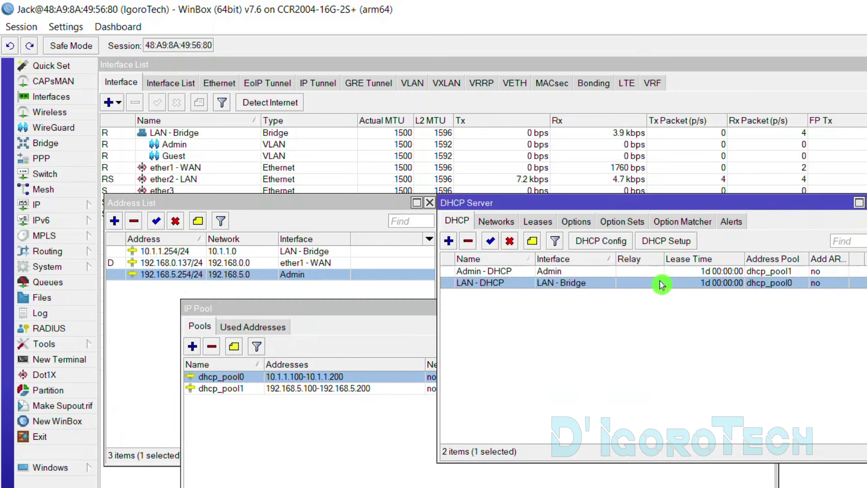
double_click(264, 377)
type("LAN -")
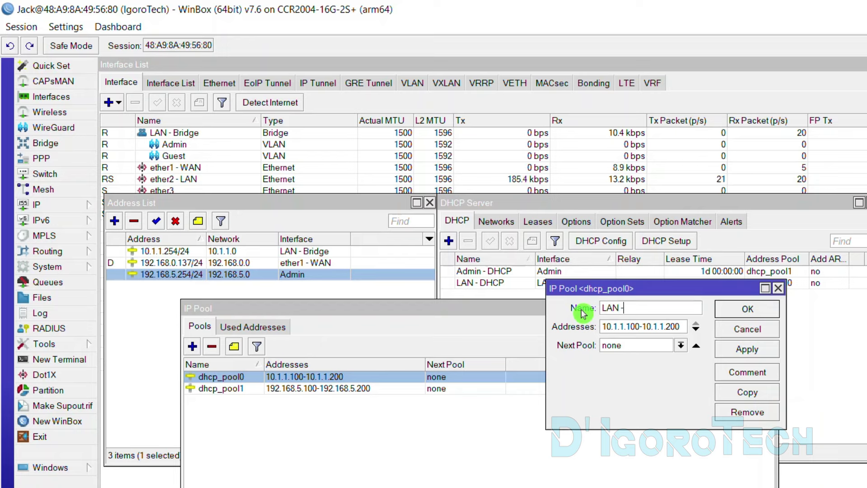
type(" Pool")
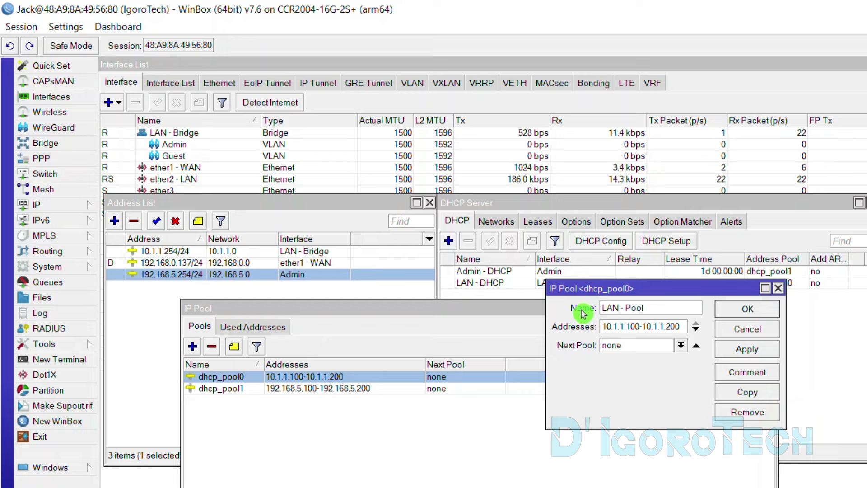
left_click(743, 311)
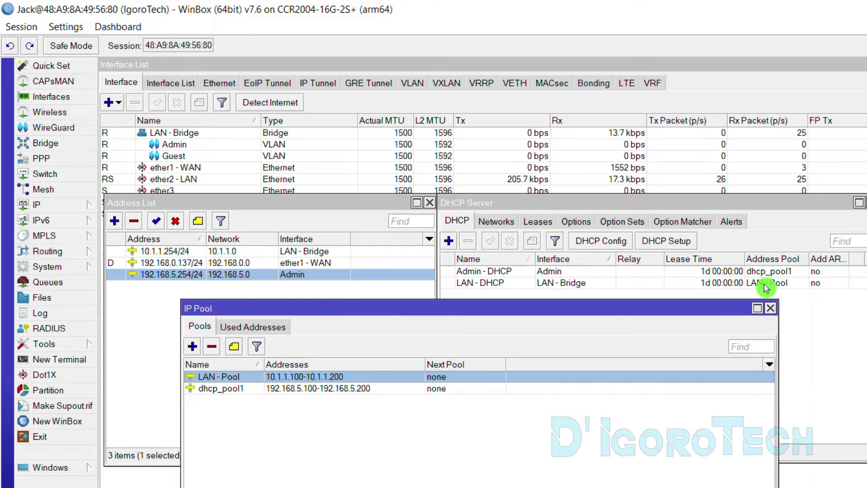
Rename dhcp_pool1 to Admin - Pool.
left_click(278, 393)
double_click(278, 393)
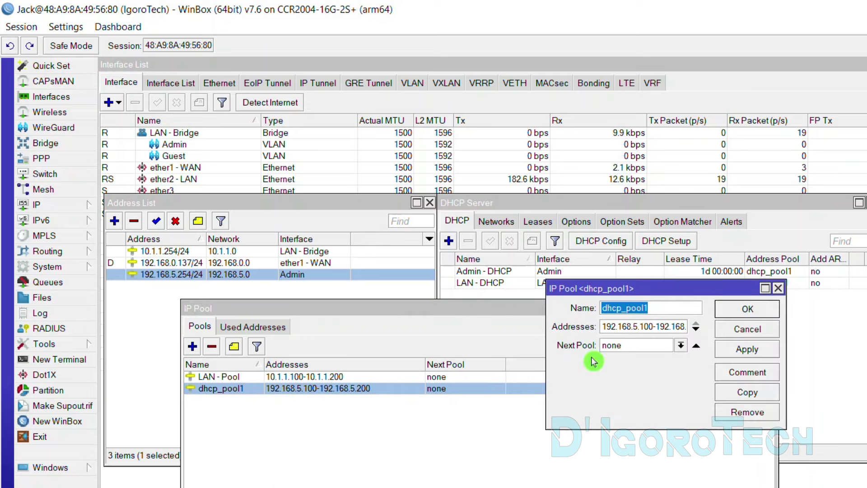
type("Admin - Pool")
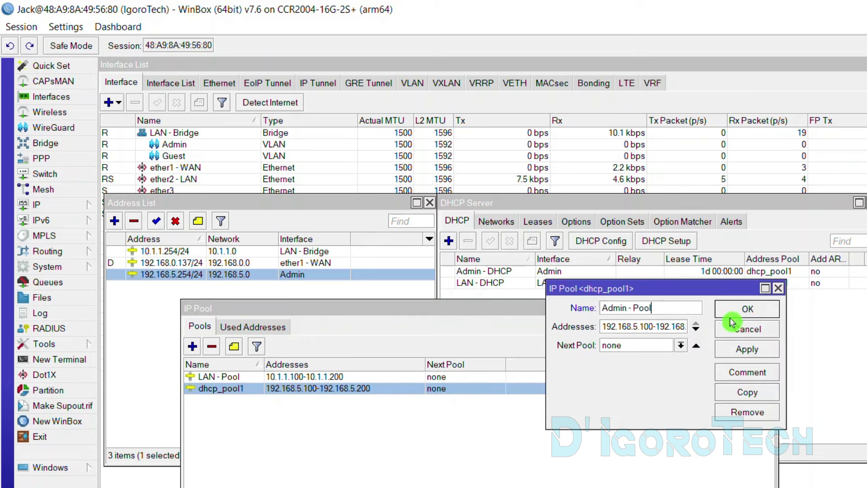
left_click(745, 309)
Close the pool list, verify both DHCP servers show the renamed pools, and close the address list.
left_click(770, 308)
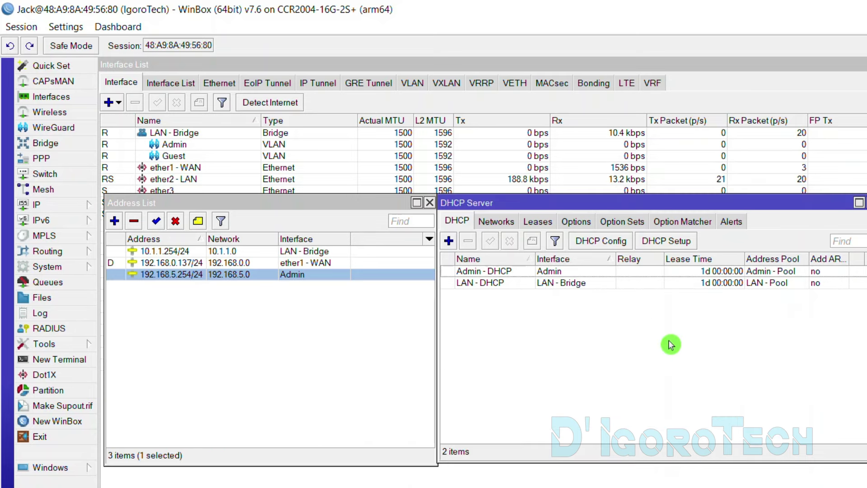
left_click(482, 286)
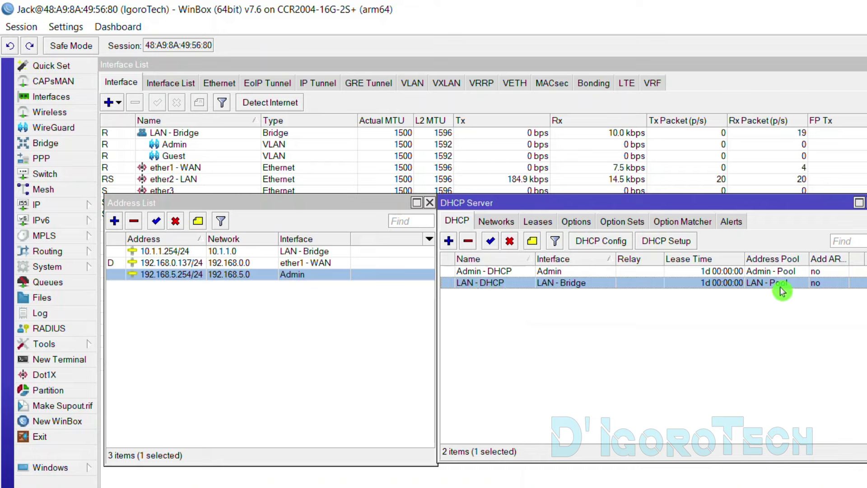
left_click(498, 272)
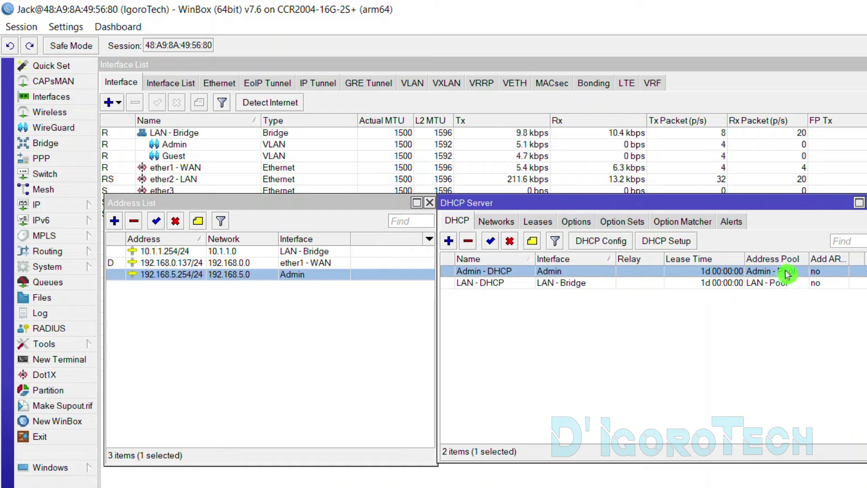
left_click(431, 206)
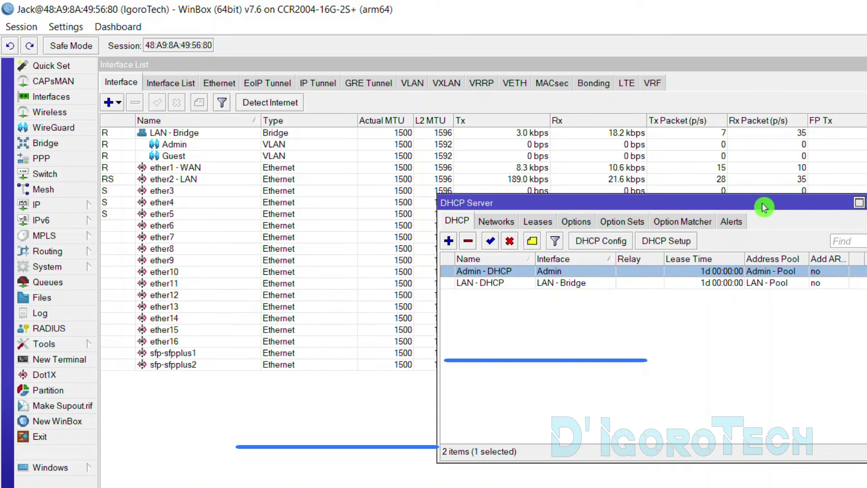
Close the DHCP server list and start a new rule in IP > Firewall > NAT.
left_click(862, 203)
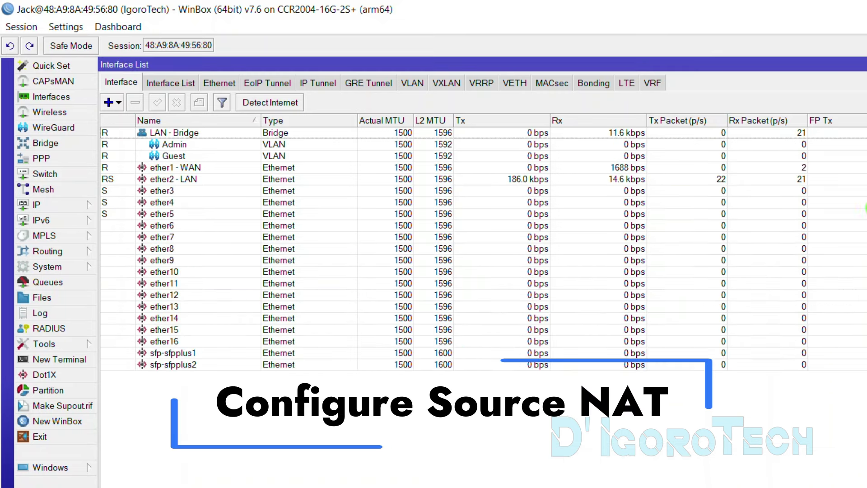
left_click(58, 207)
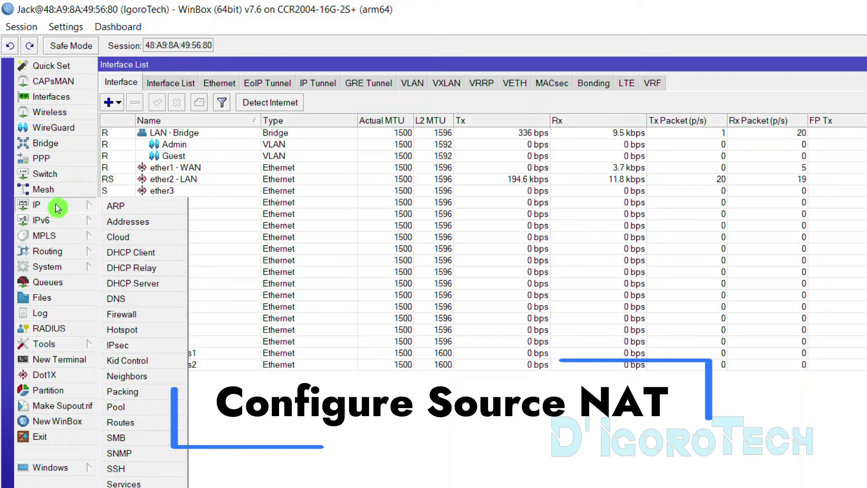
left_click(130, 315)
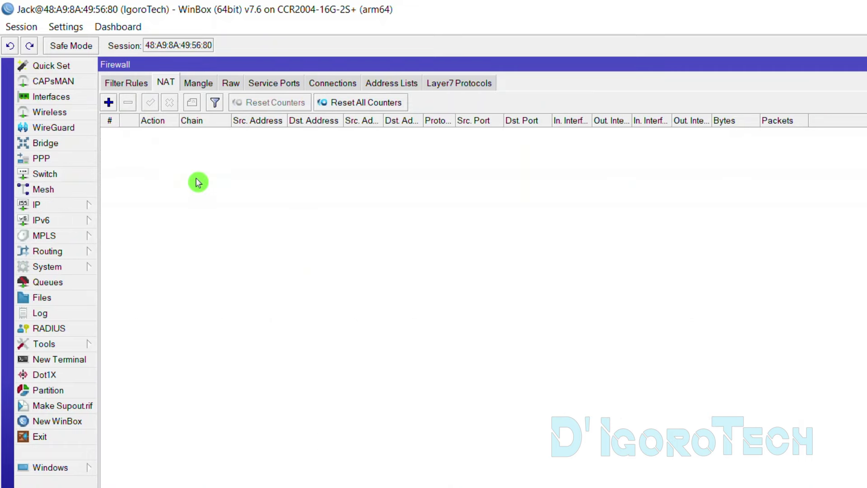
left_click(108, 103)
Set the rule to chain srcnat with action masquerade, save it, and select rule 0.
left_click(248, 163)
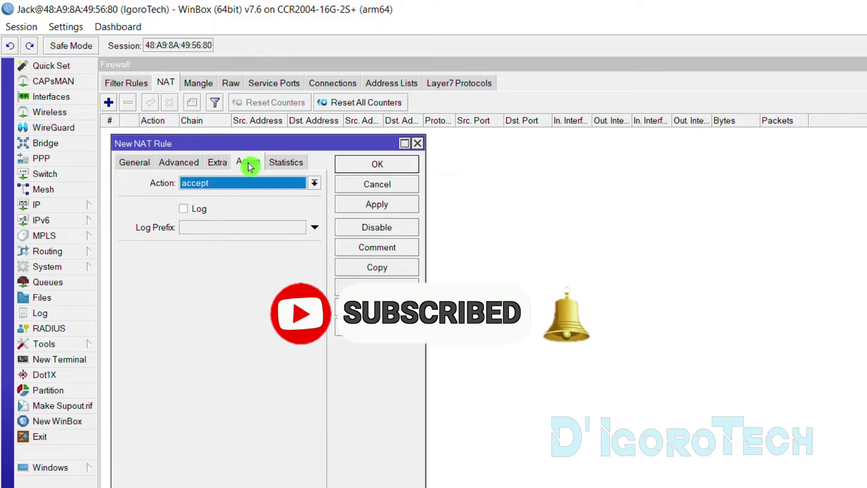
left_click(313, 185)
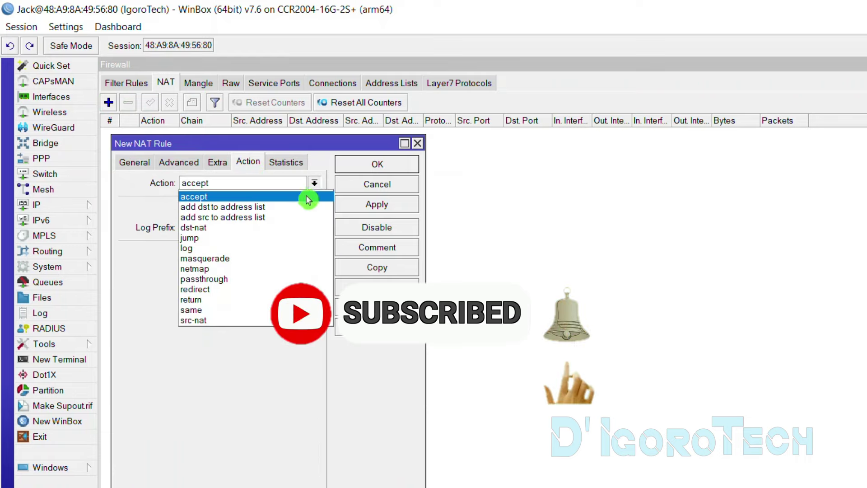
left_click(249, 258)
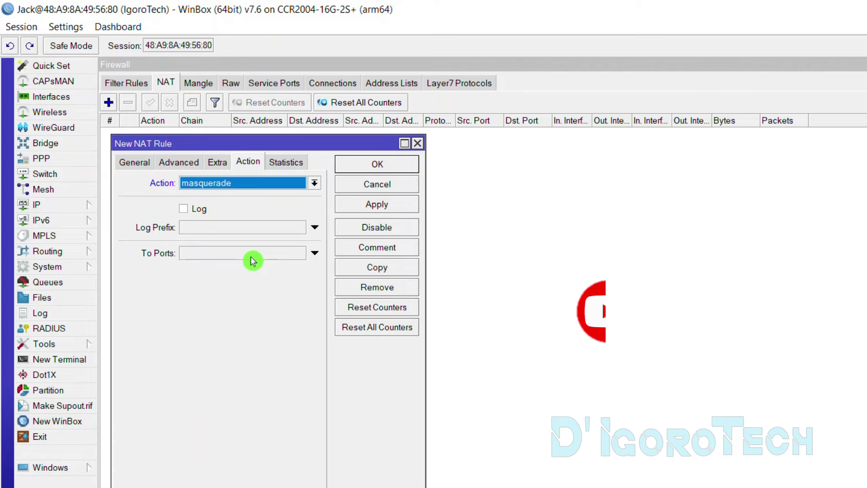
left_click(132, 166)
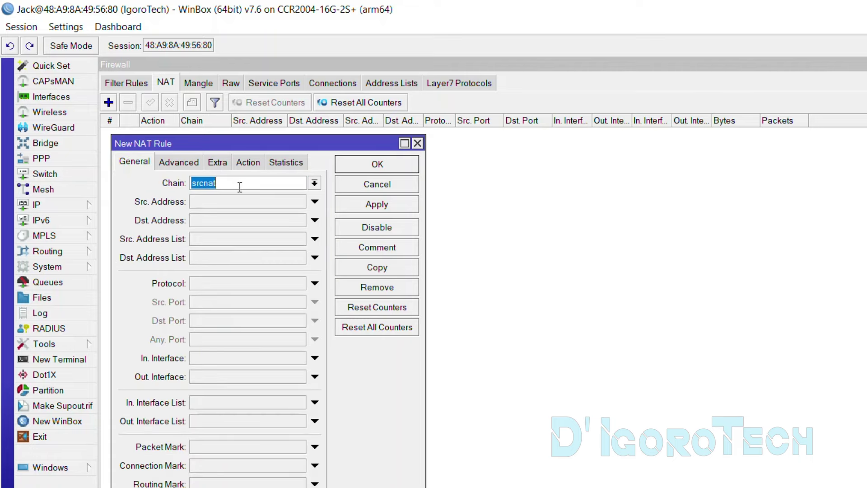
left_click(314, 186)
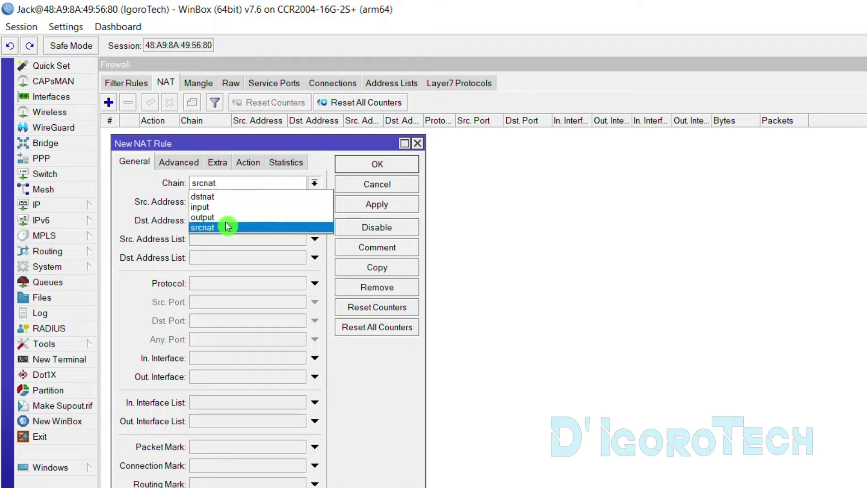
left_click(217, 228)
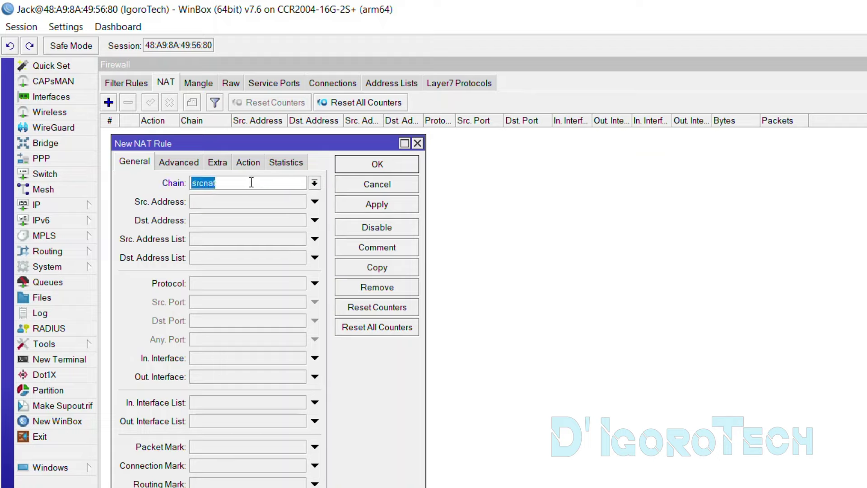
left_click(379, 166)
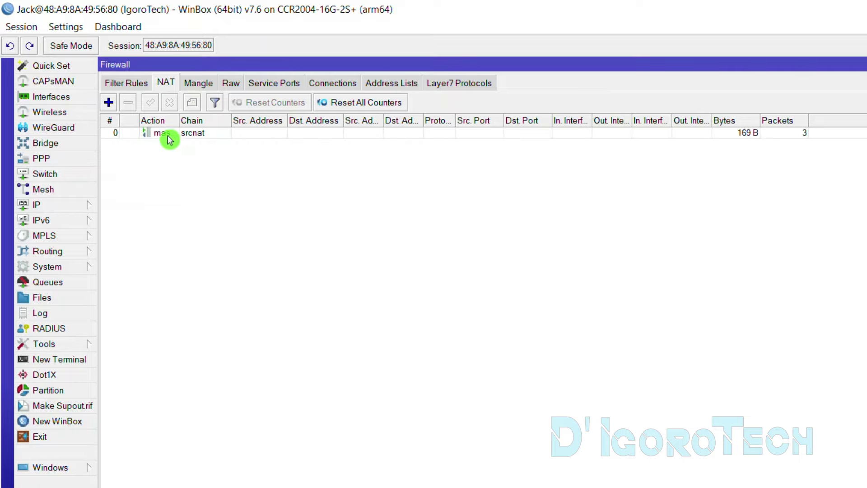
left_click(167, 140)
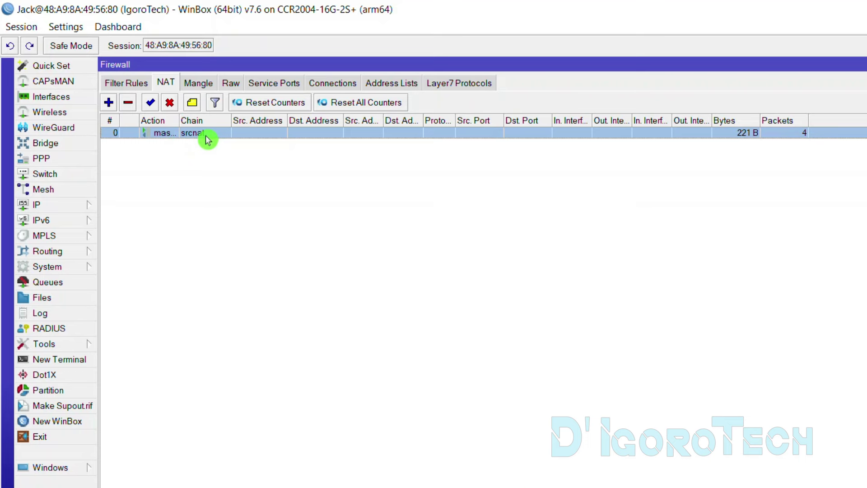
Review the LAN - Bridge interface and the Admin and Guest VLAN interfaces.
left_click(606, 294)
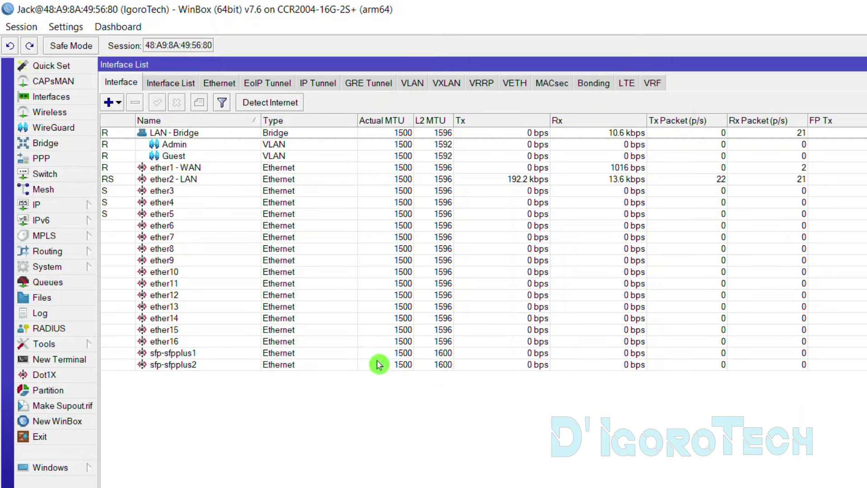
left_click(275, 136)
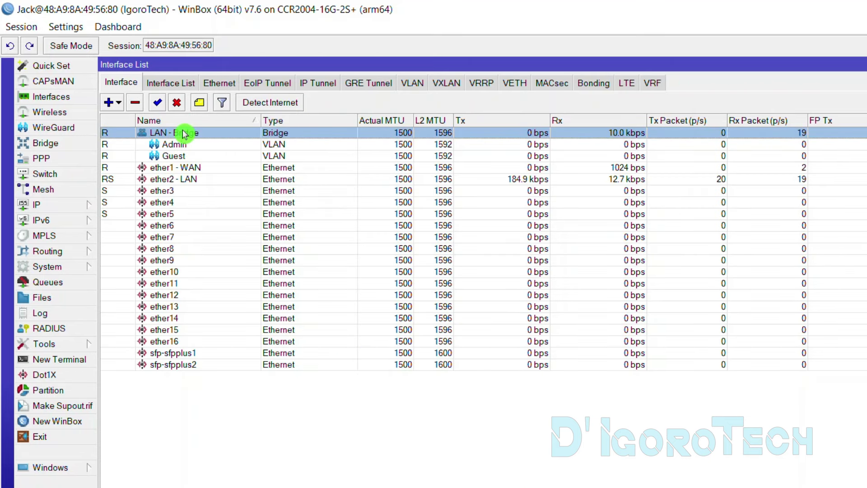
left_click(168, 147)
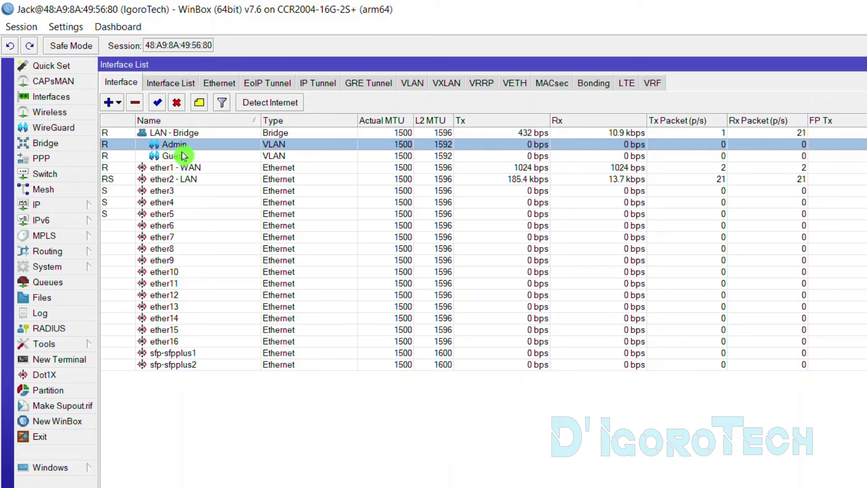
left_click(182, 156)
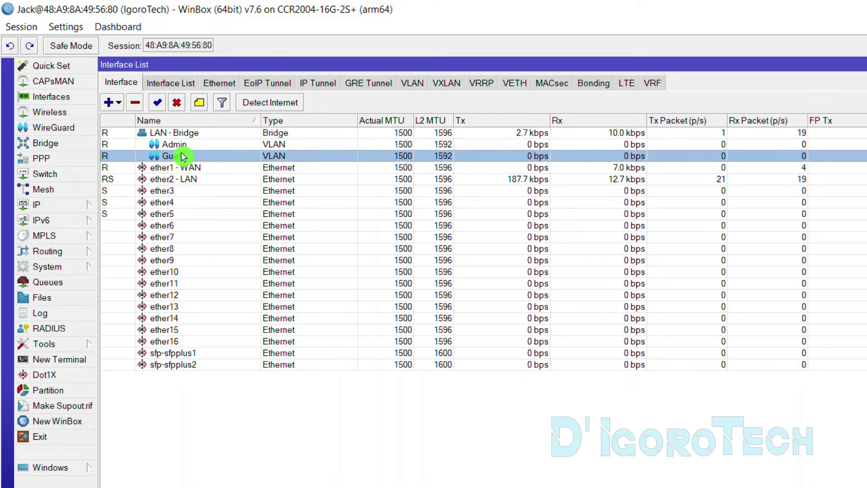
Go over the ports ether2 - LAN through ether5, ending back on ether2 - LAN.
left_click(214, 180)
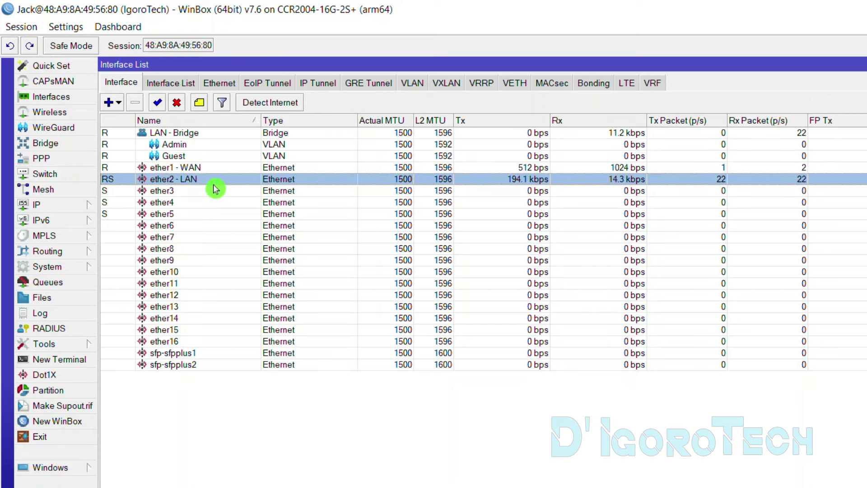
left_click(208, 191)
left_click(204, 203)
left_click(201, 214)
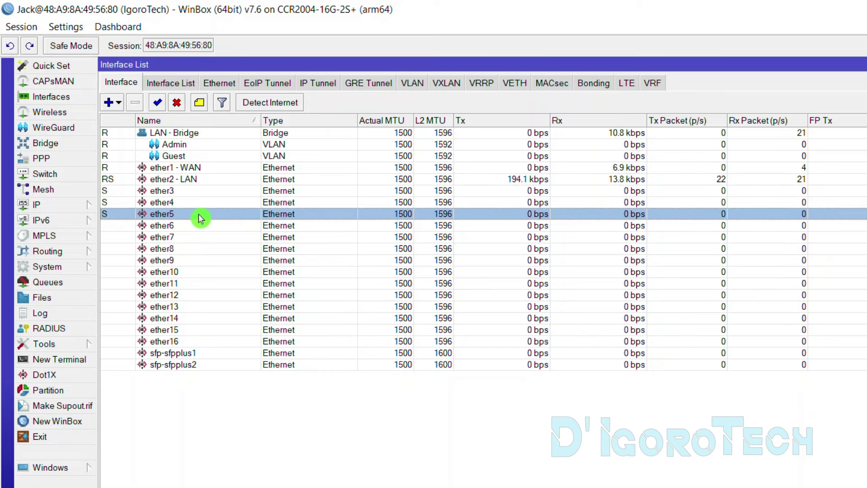
left_click(204, 181)
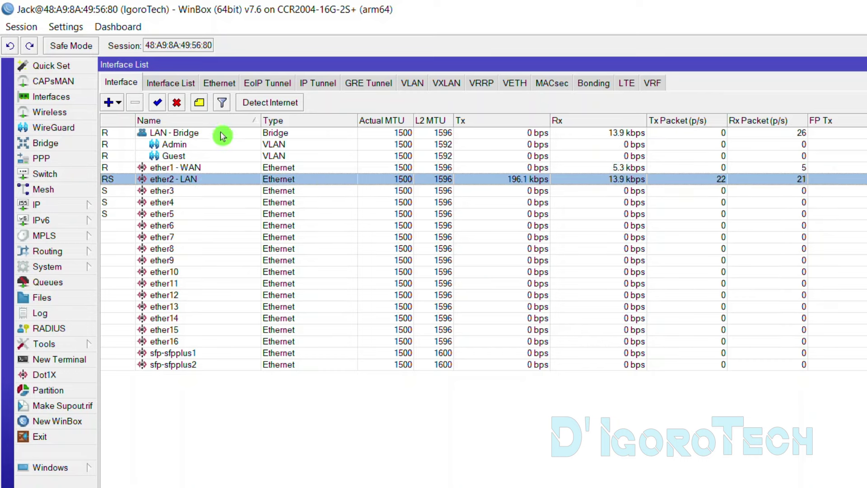
left_click(205, 190)
left_click(202, 202)
left_click(200, 214)
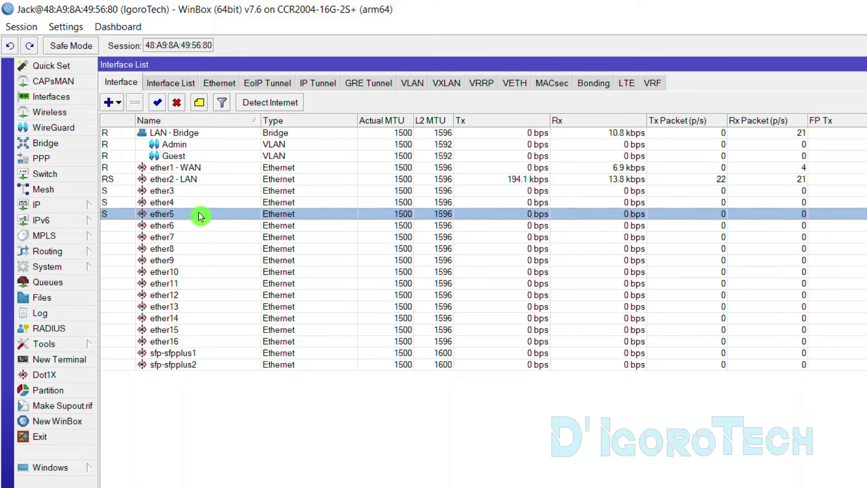
left_click(204, 181)
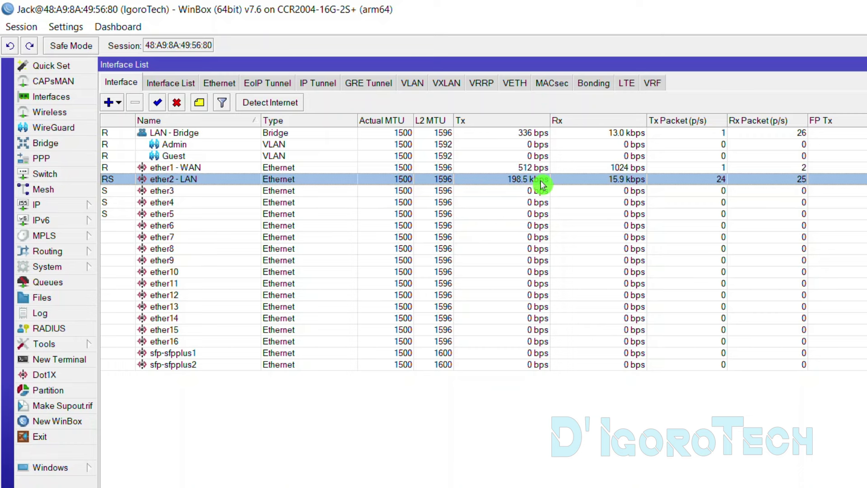
Run ipconfig in Command Prompt to show the laptop's addresses.
left_click(287, 319)
type("ip")
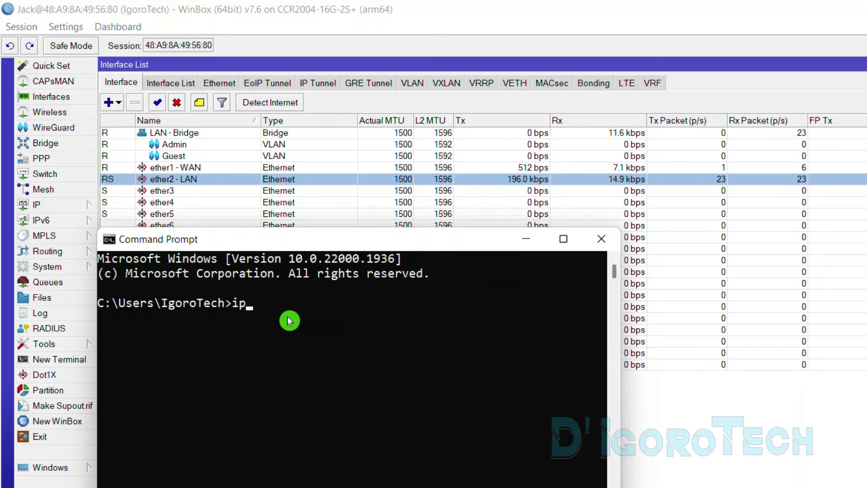
type("config")
key("Return")
scroll(290, 329, "up", 6)
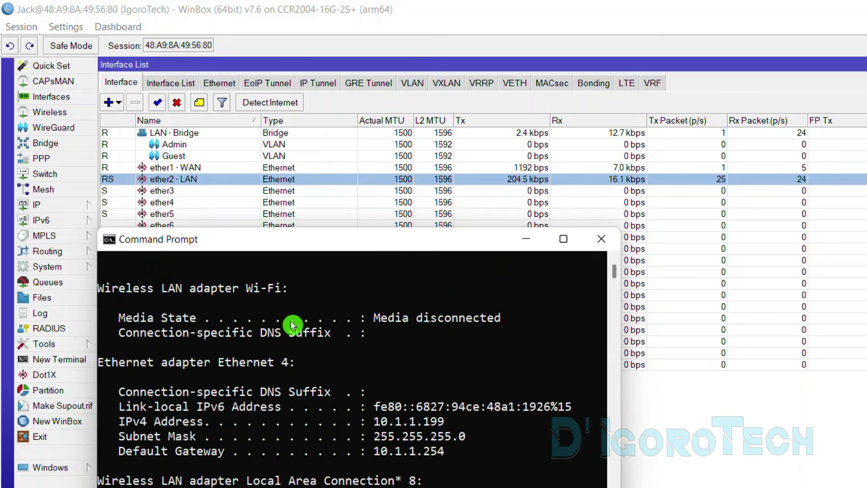
scroll(306, 333, "down", 1)
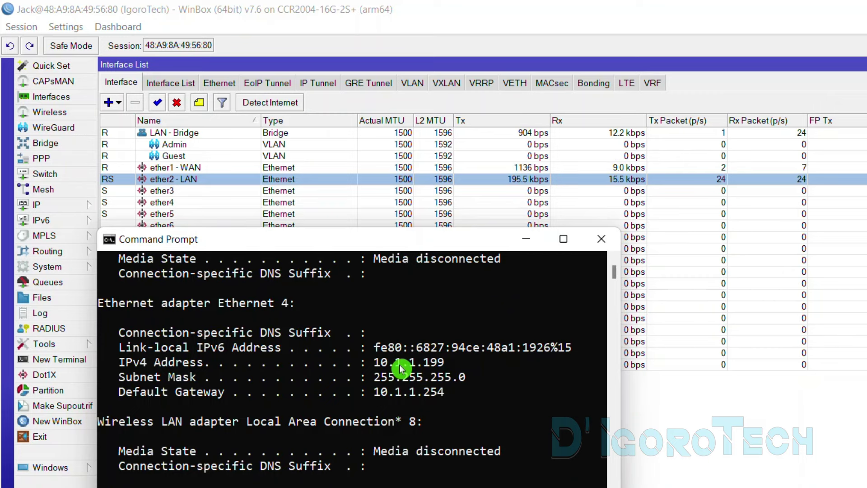
Match the router's 10.1.1.254/24 LAN - Bridge address to the laptop's 10.1.1.199 and gateway 10.1.1.254.
left_click(64, 205)
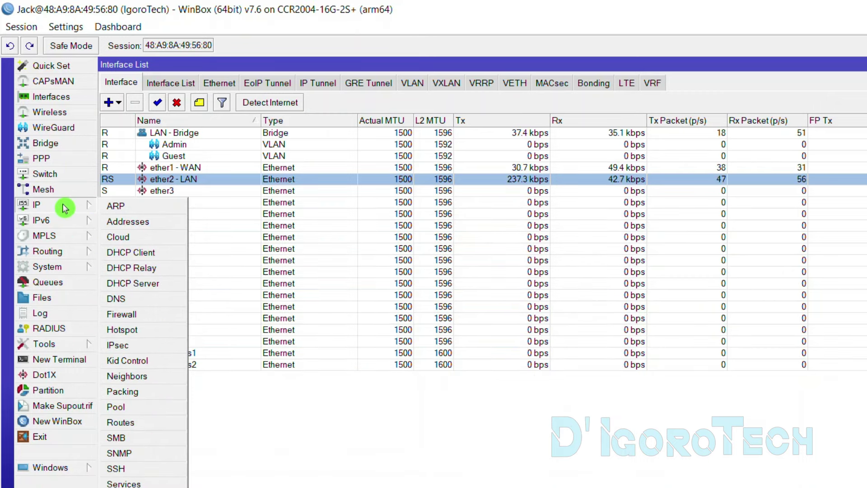
left_click(114, 221)
left_click_drag(230, 201, 234, 201)
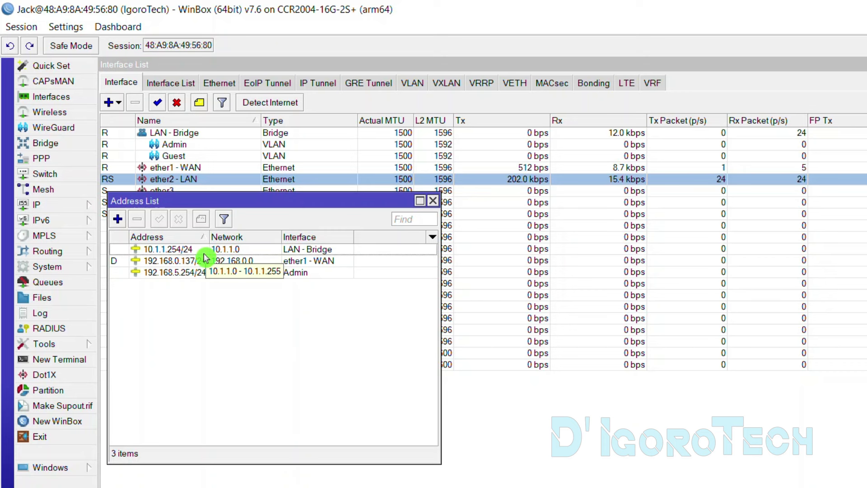
left_click(173, 251)
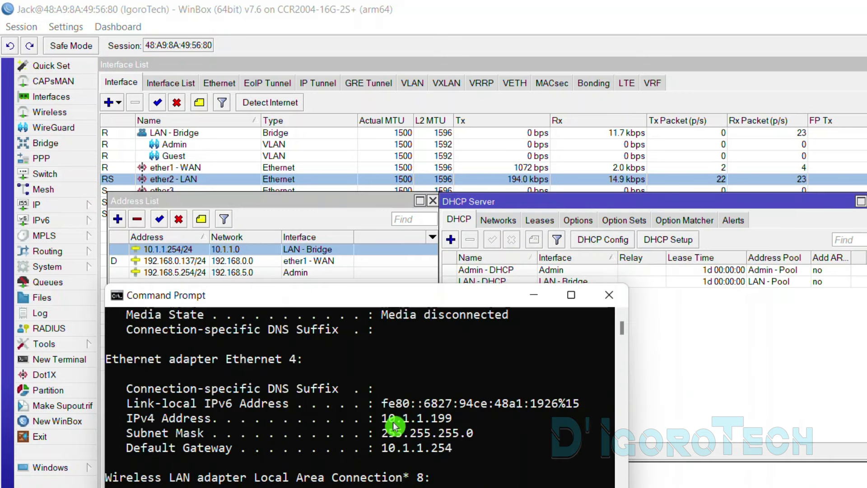
left_click_drag(381, 418, 451, 419)
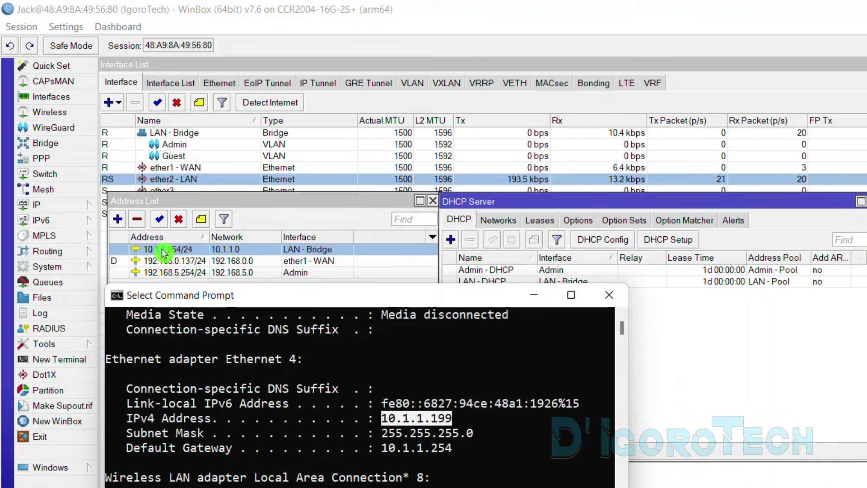
left_click_drag(381, 448, 453, 459)
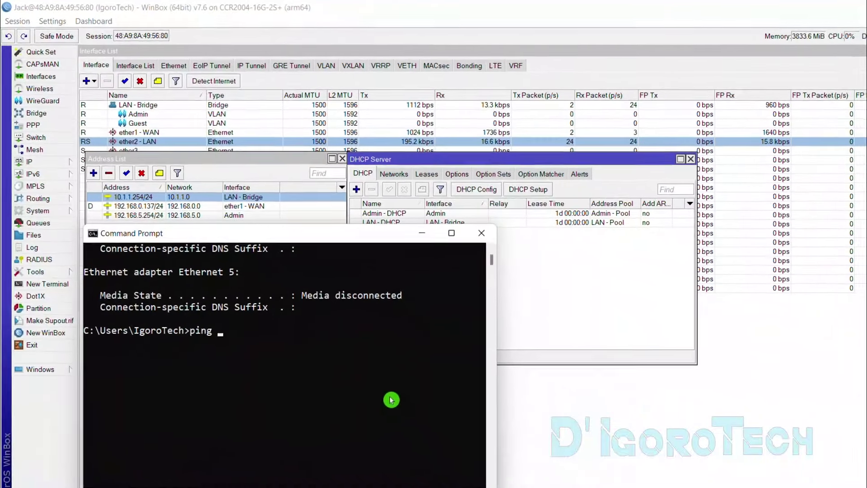
Ping google.com with 4/4 replies and 0% loss, then minimize Command Prompt.
type("googl")
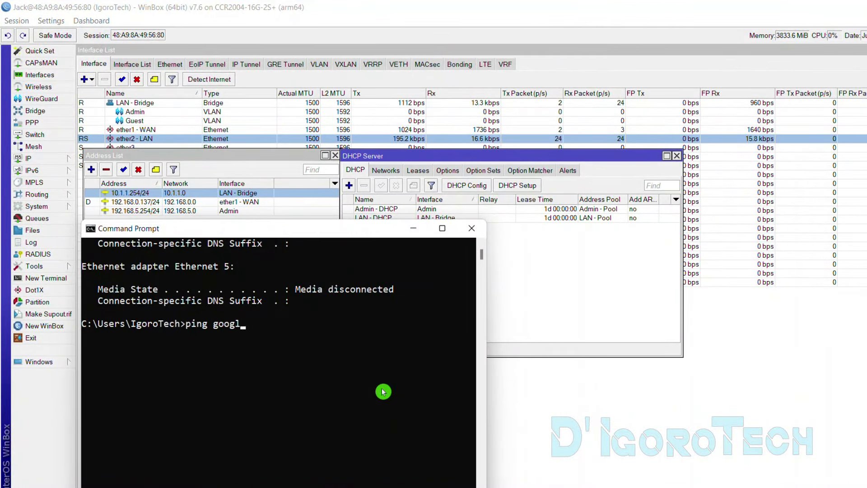
type("e.com")
key("Return")
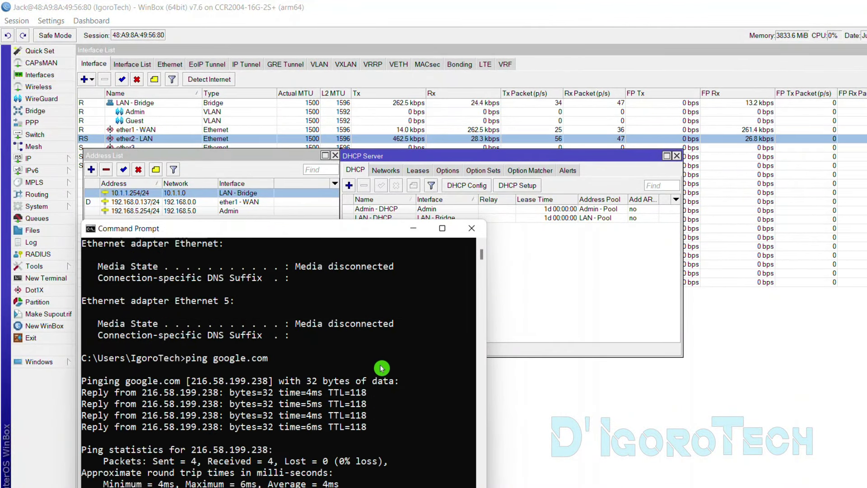
left_click(412, 228)
Note the 192.168.5.254 Admin address and Admin - DHCP server, then launch ncpa.cpl from Start.
left_click(178, 212)
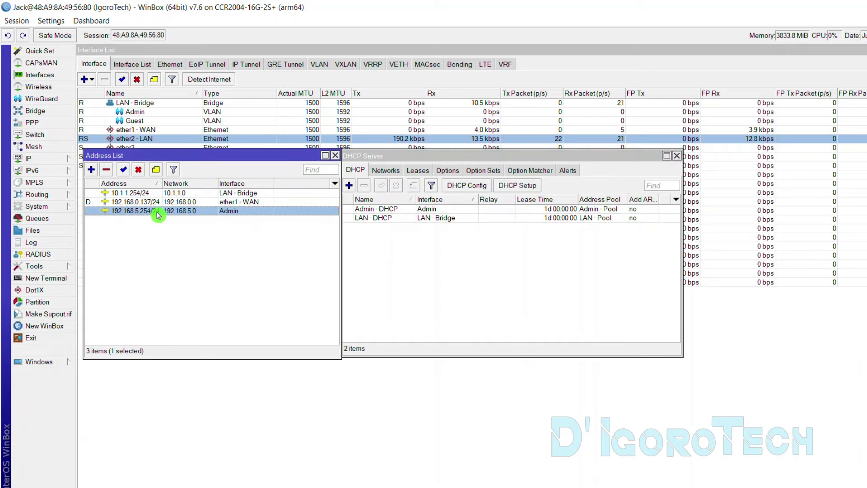
left_click(373, 209)
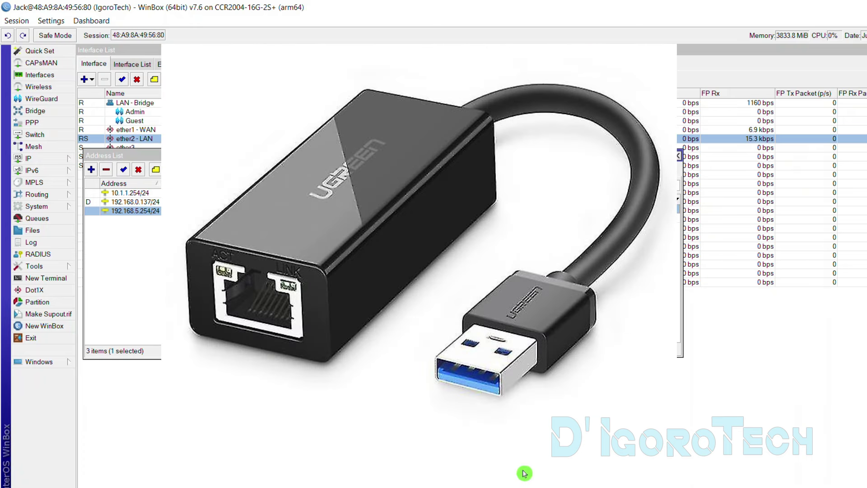
key("super")
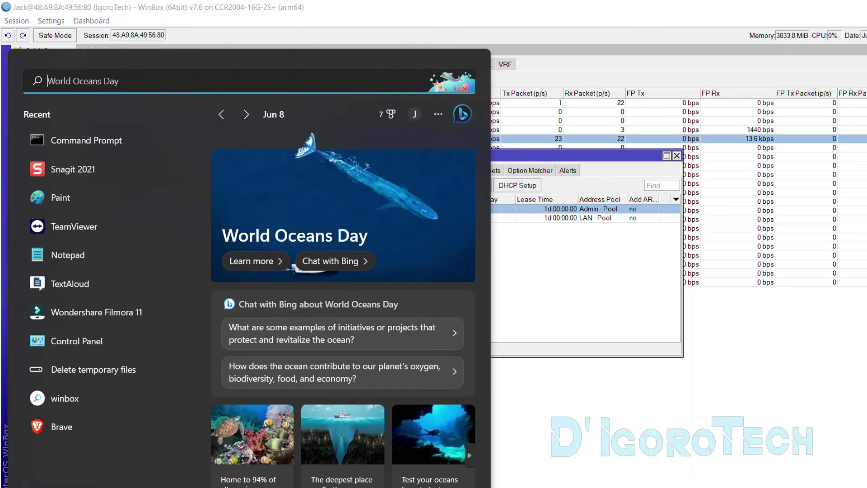
type("ncpa.cpl")
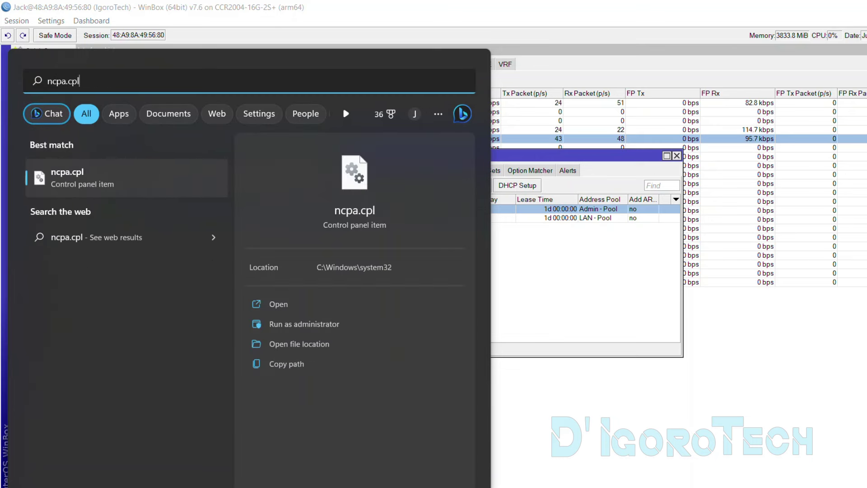
left_click(109, 186)
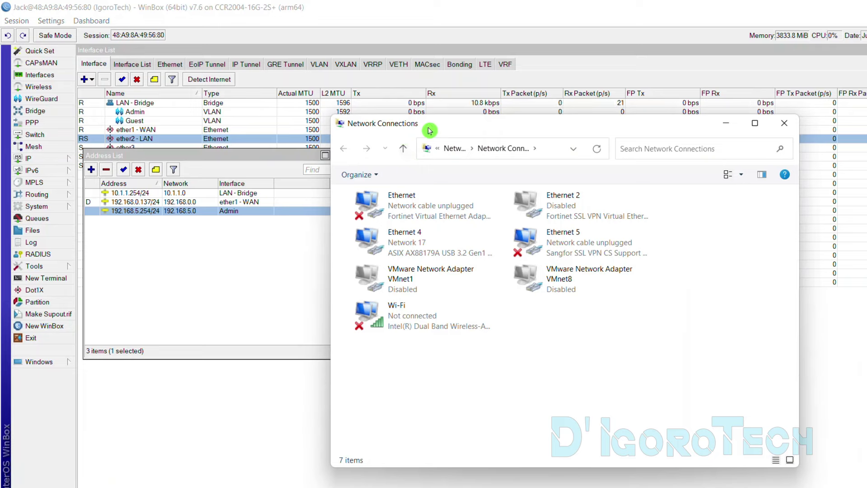
Open the Properties of the Ethernet 4 adapter and look over its items, including IPv4.
left_click(399, 244)
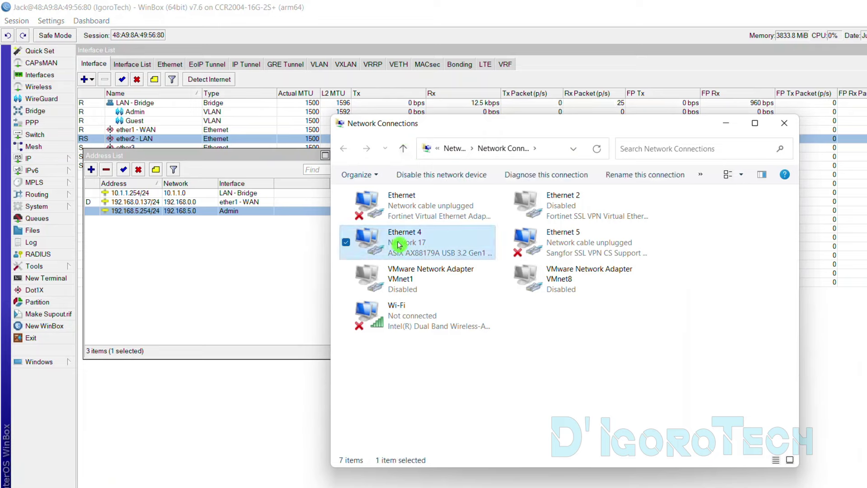
right_click(402, 245)
left_click(404, 359)
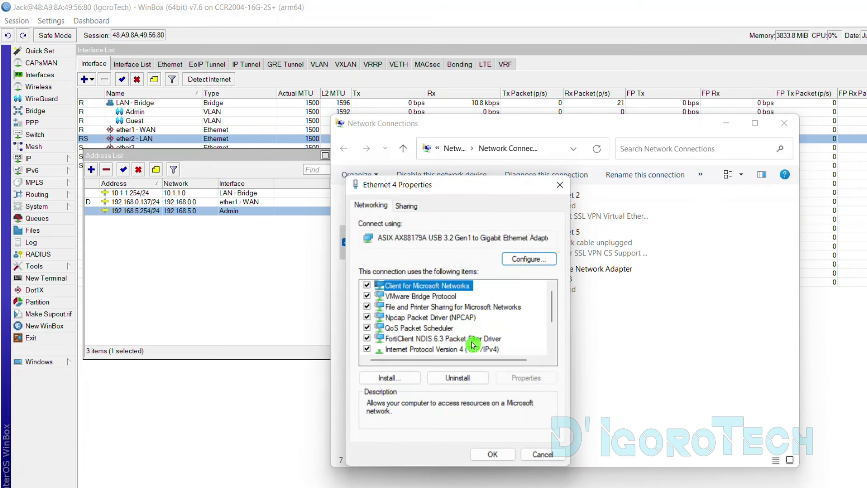
left_click(473, 339)
left_click(476, 349)
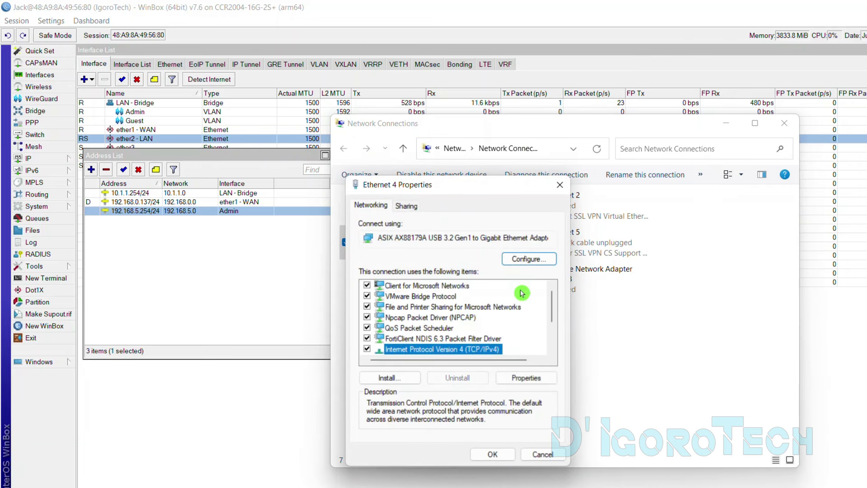
Set the adapter's advanced VLAN ID property to 5 and apply it.
left_click(528, 259)
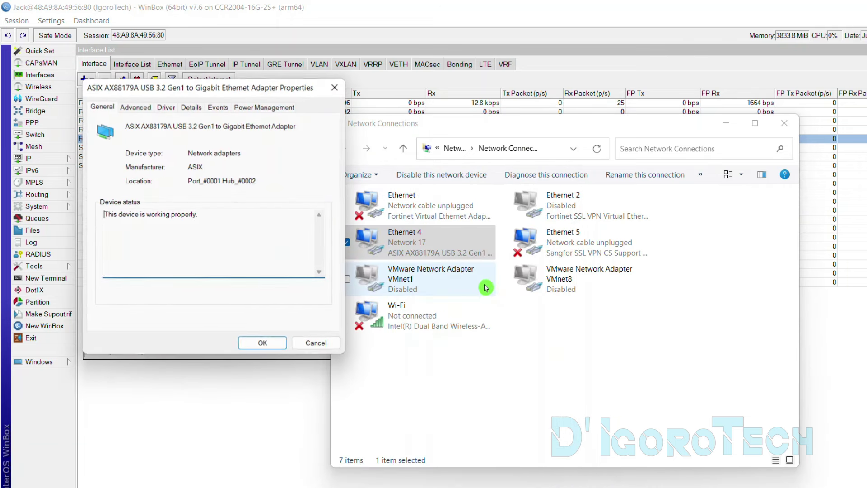
left_click(142, 111)
scroll(145, 238, "down", 7)
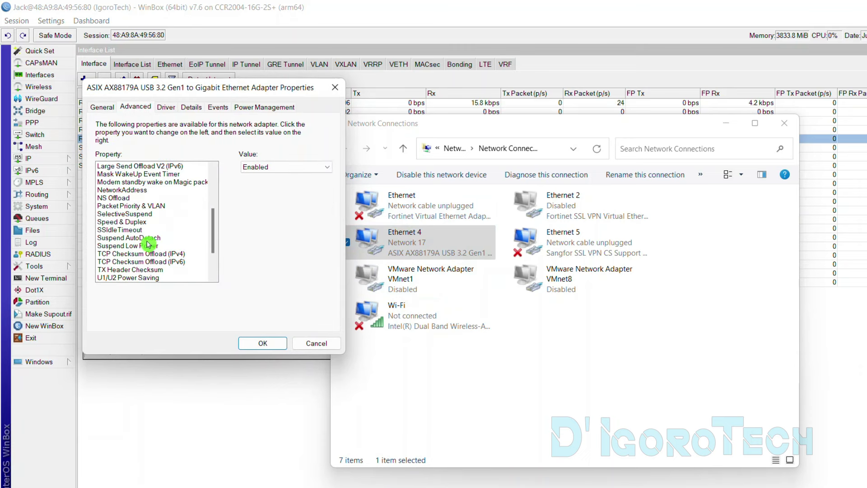
scroll(149, 244, "down", 2)
left_click(133, 254)
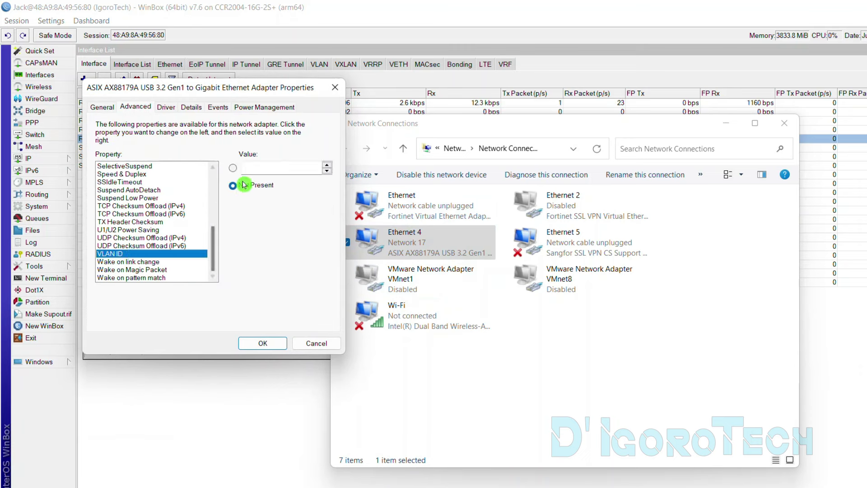
left_click(234, 168)
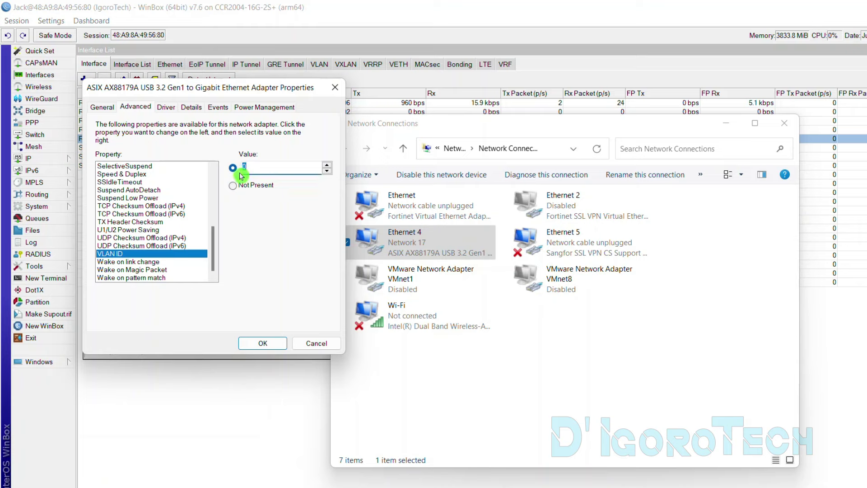
type("5")
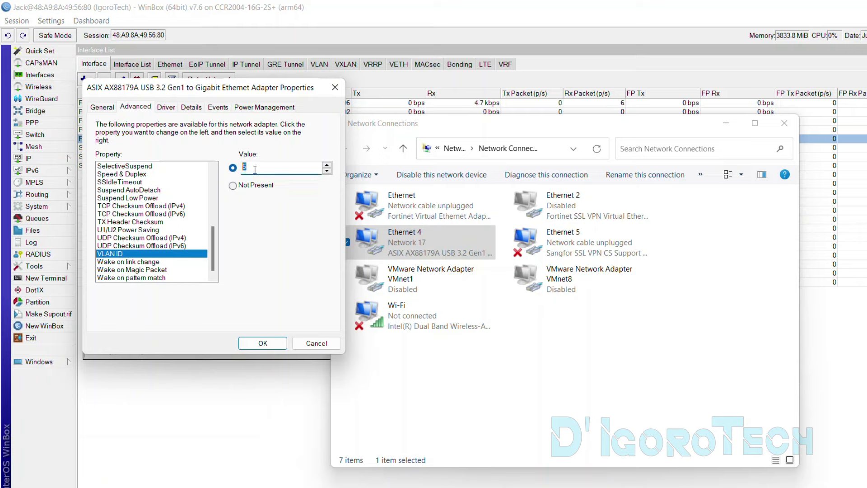
left_click(272, 342)
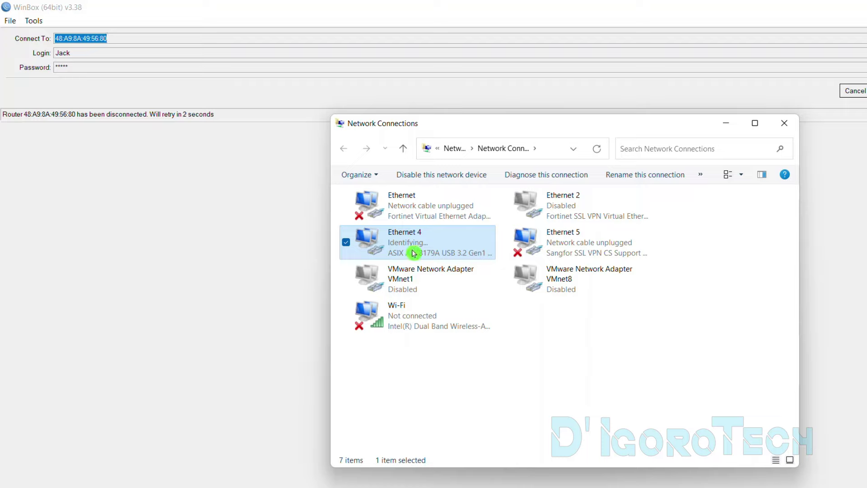
Check Ethernet 4's status details: IPv4 address 192.168.5.200 leased from 192.168.5.254.
left_click(457, 359)
left_click(414, 258)
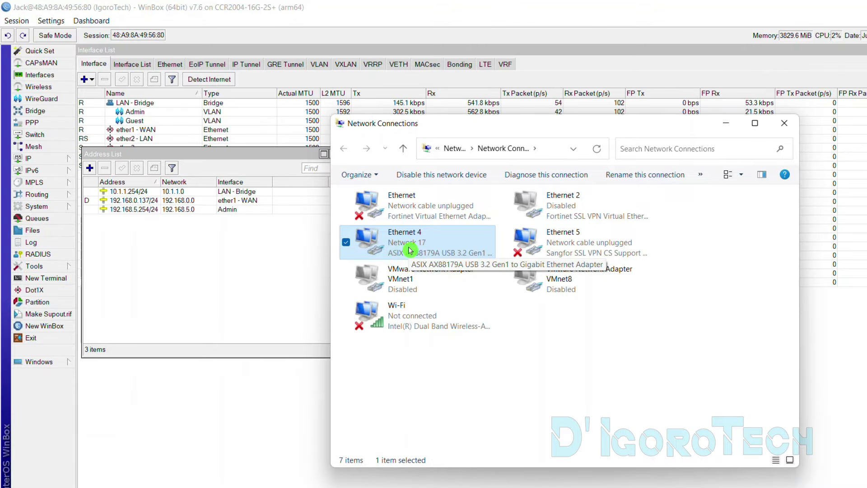
right_click(410, 250)
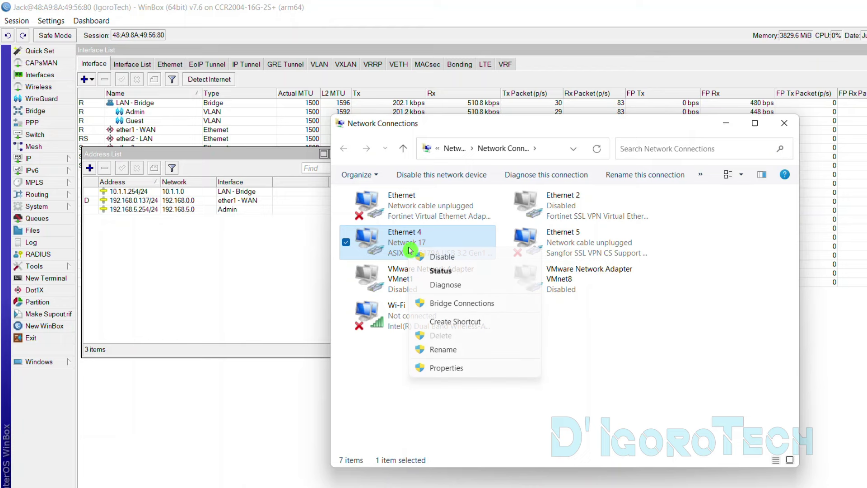
left_click(433, 272)
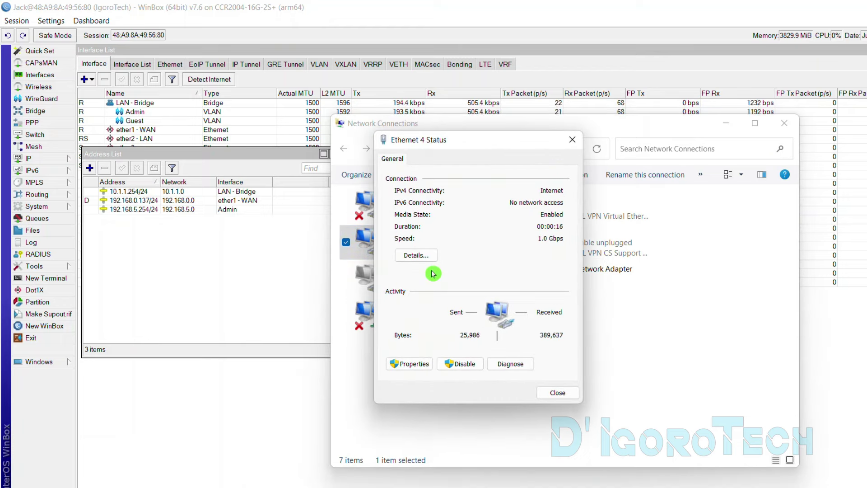
left_click(429, 255)
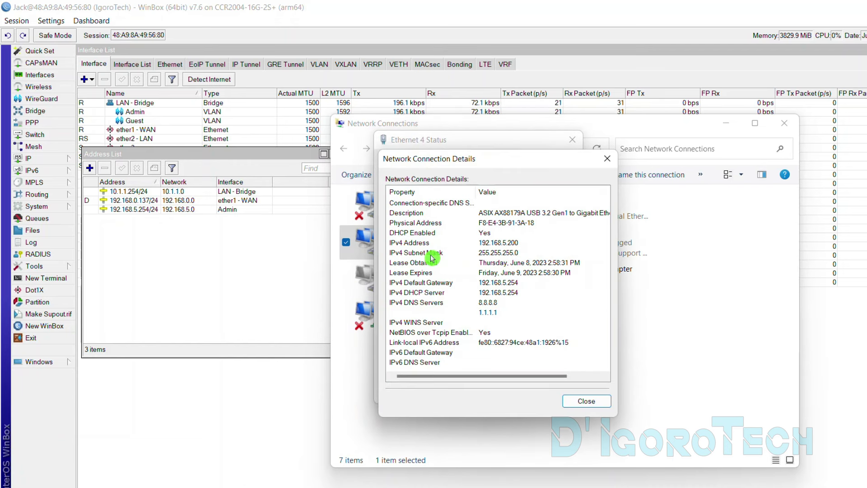
left_click(482, 246)
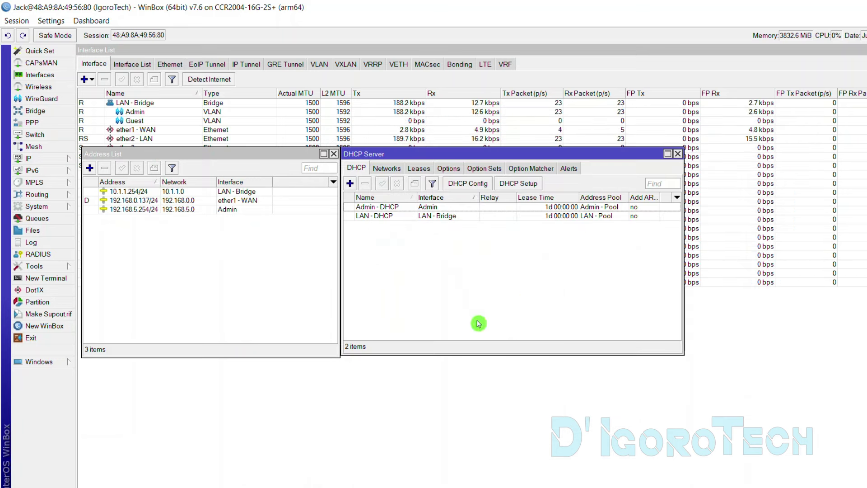
Ping google.com over VLAN 5, getting 4–5 ms replies, then minimize Command Prompt.
key("alt+Tab")
scroll(349, 318, "down", 4)
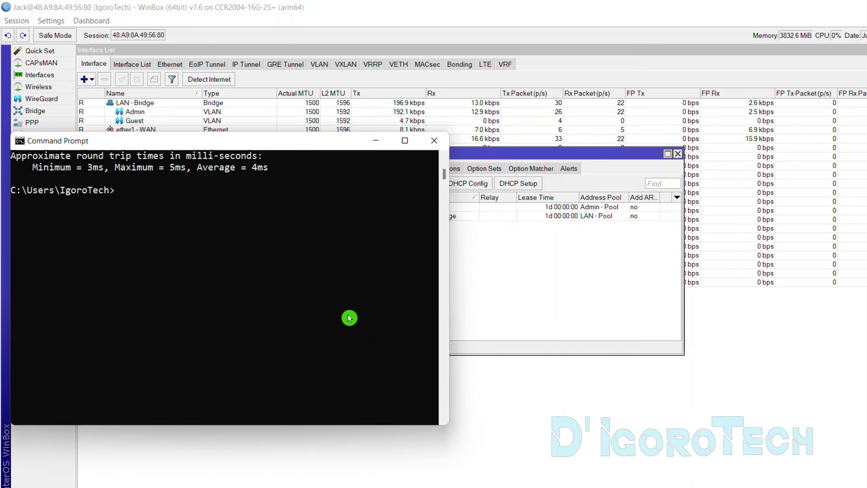
type("ping google.com")
key("Return")
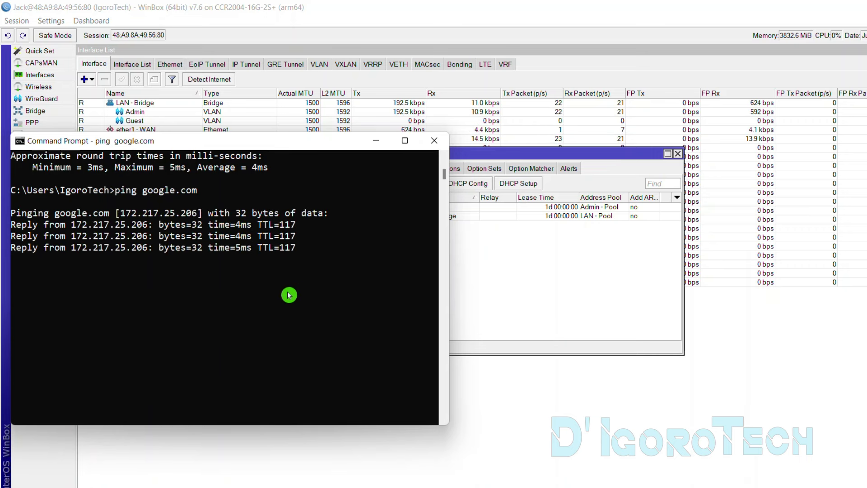
left_click(377, 141)
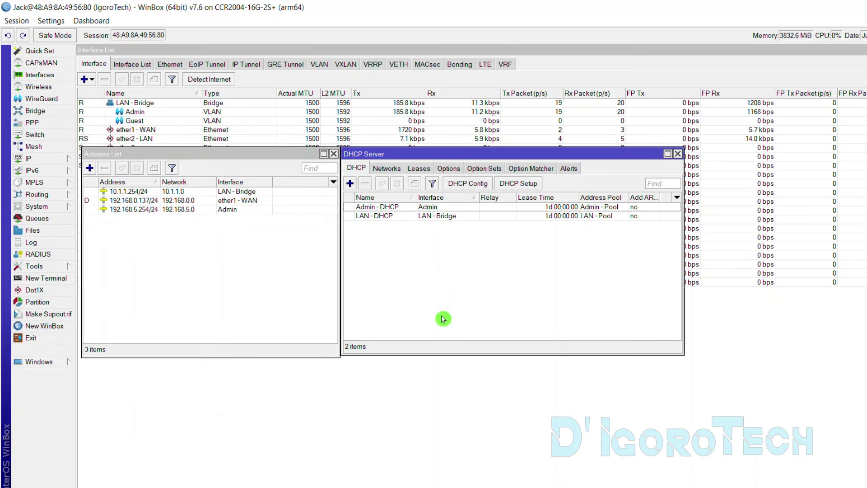
Close the DHCP Server and Address List windows and list VLANs: Admin ID 5, Guest ID 100.
left_click(677, 153)
left_click(334, 153)
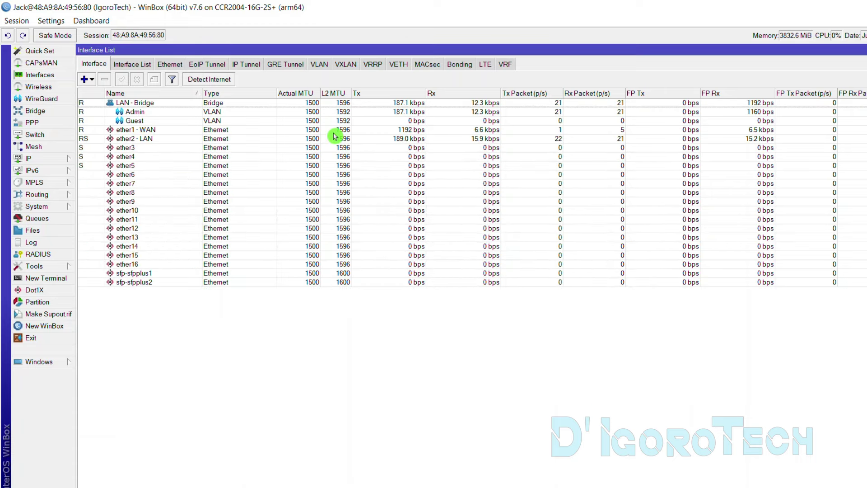
left_click(316, 65)
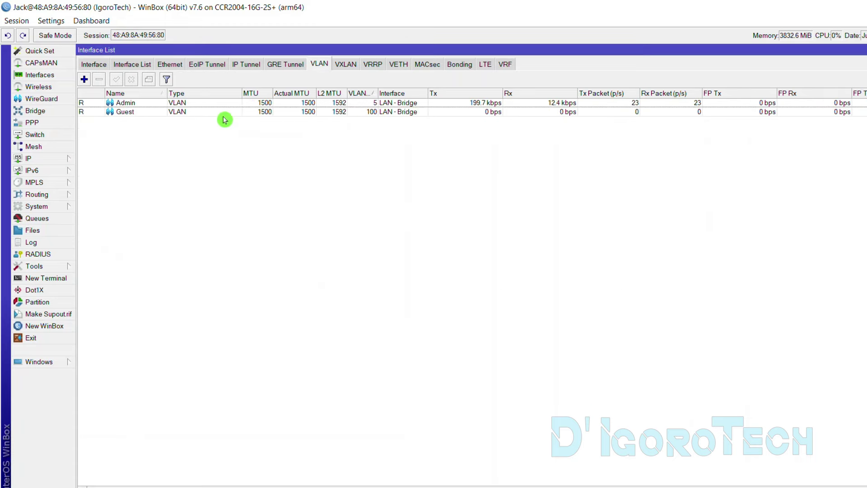
left_click(224, 115)
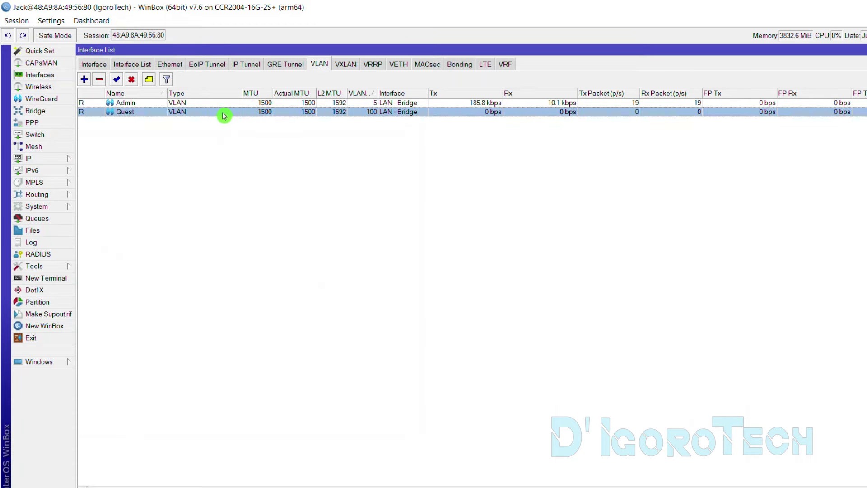